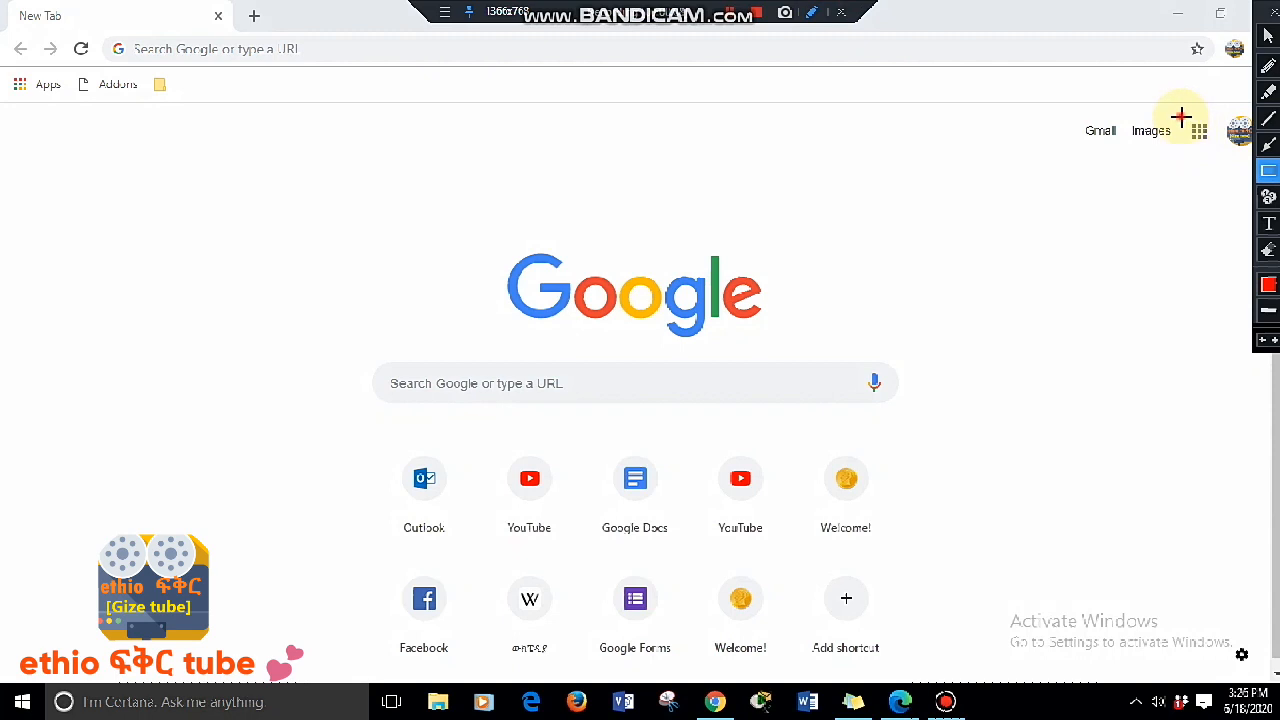
Step: Open Google Docs from the Google apps list and switch from there to Google Forms
key(Escape)
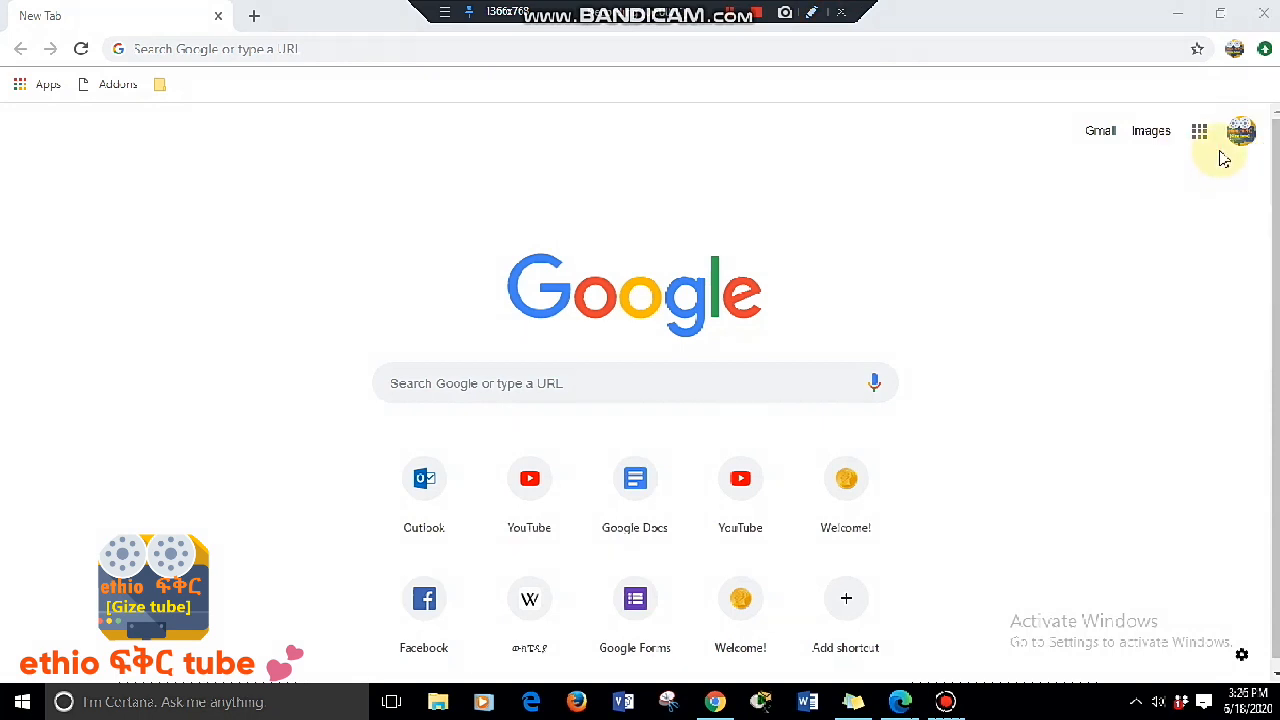
click(1199, 136)
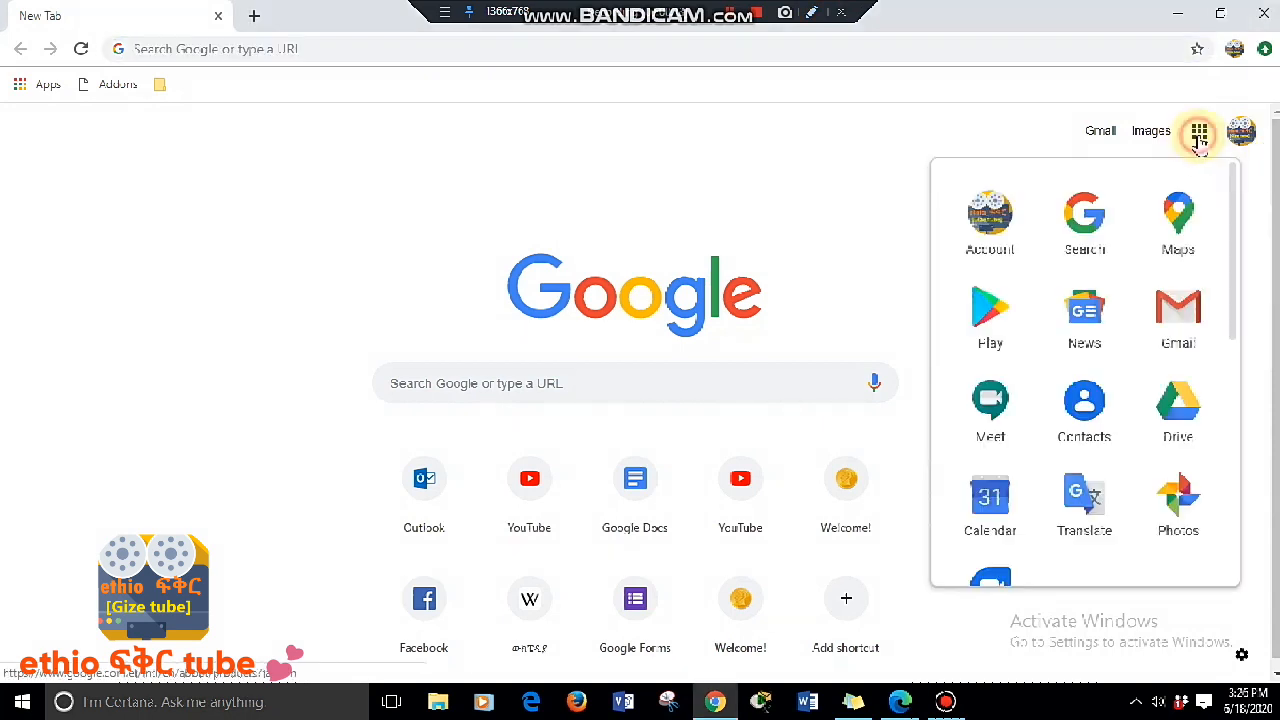
drag(1236, 316, 1223, 437)
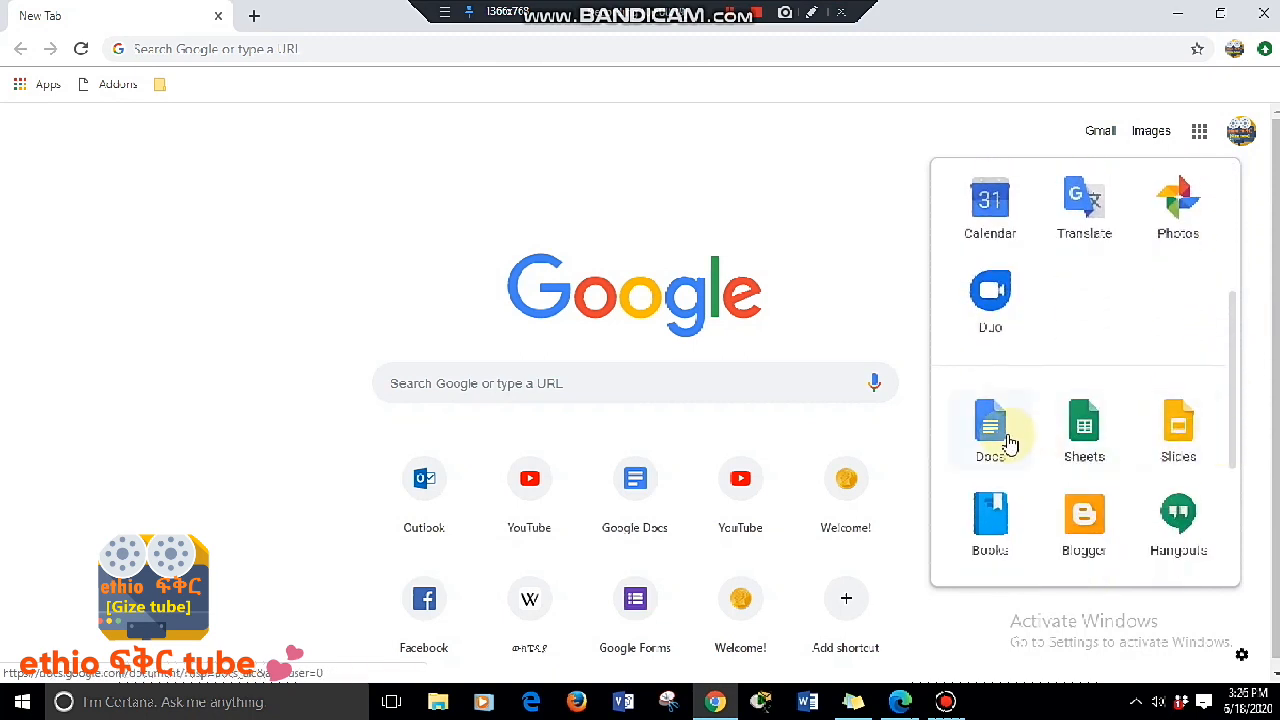
click(1008, 444)
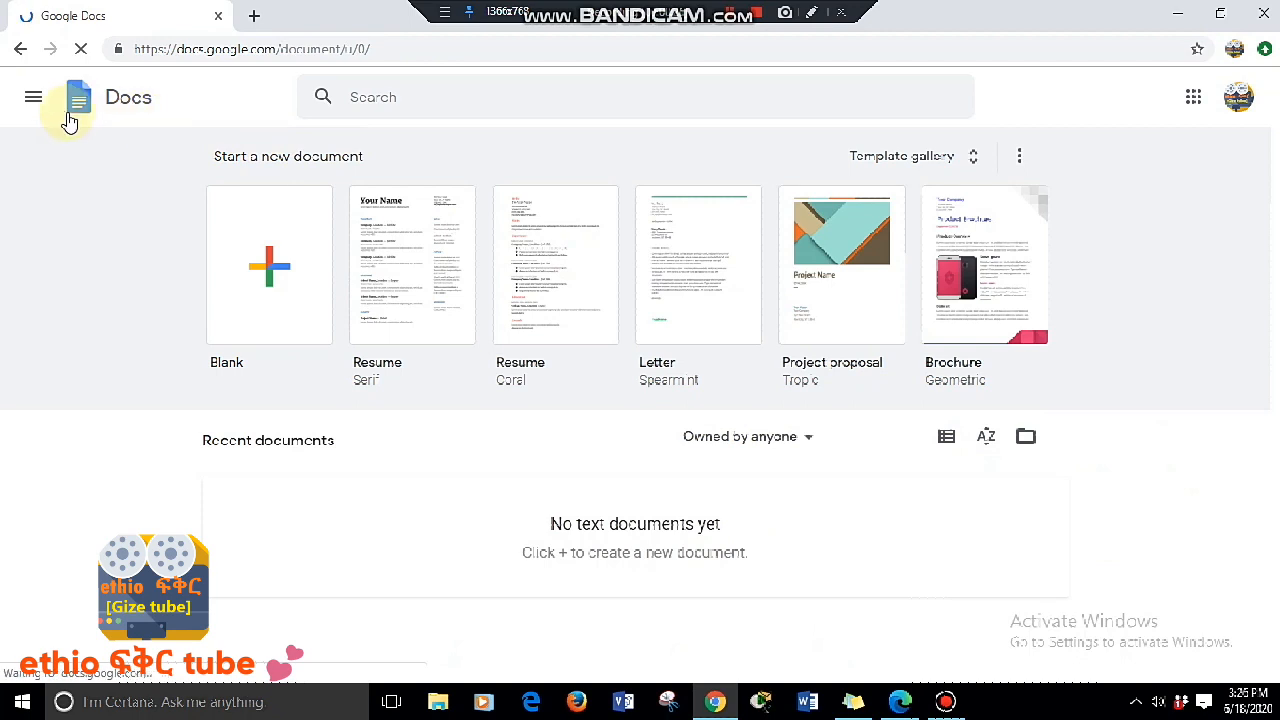
click(31, 102)
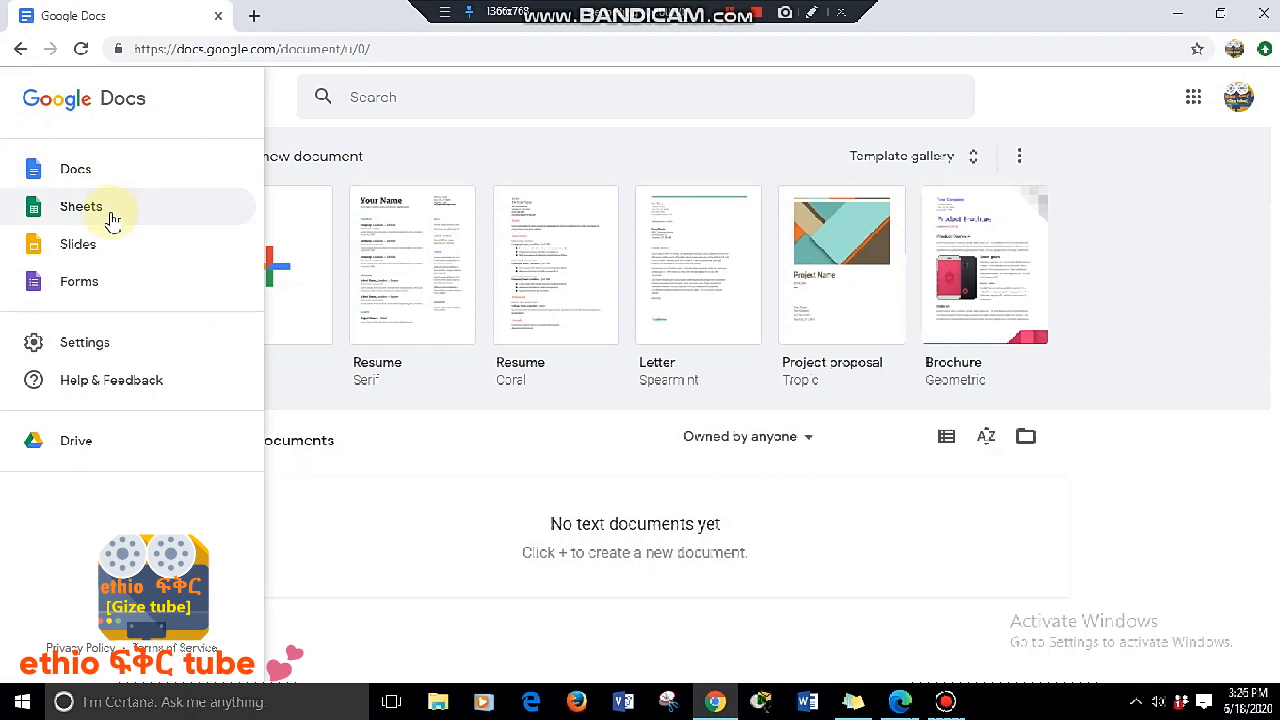
click(88, 284)
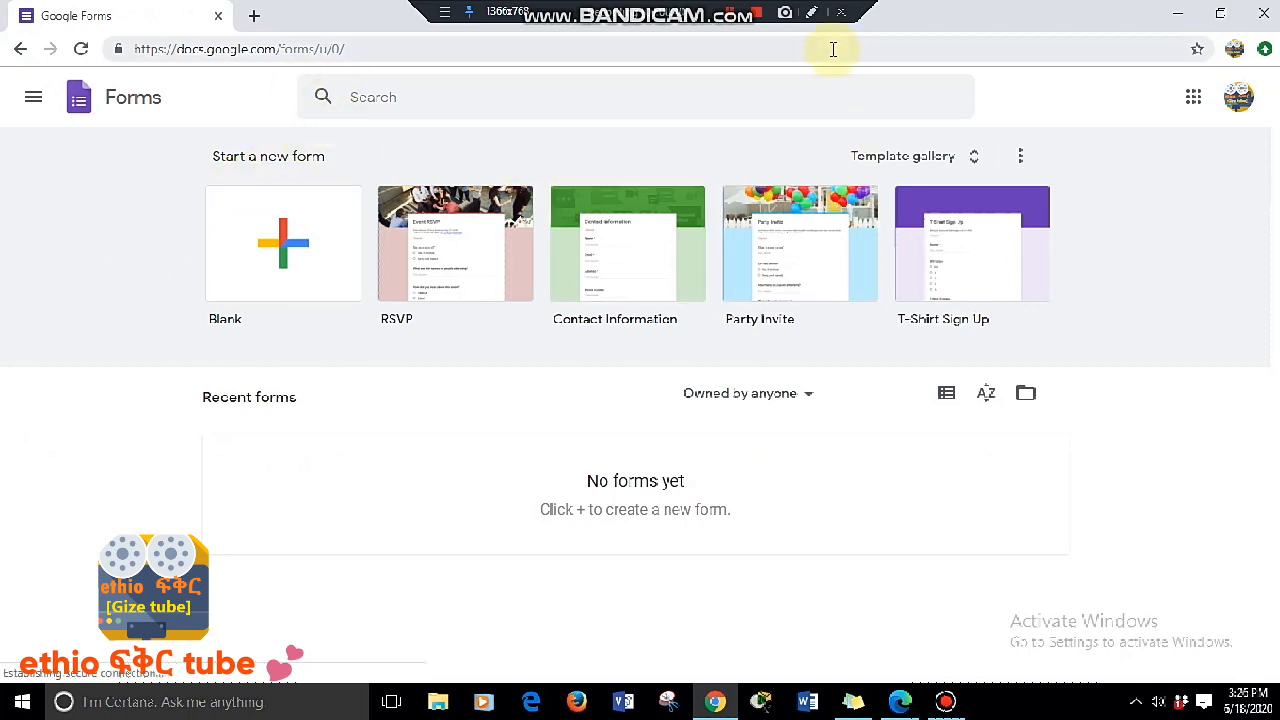
click(812, 12)
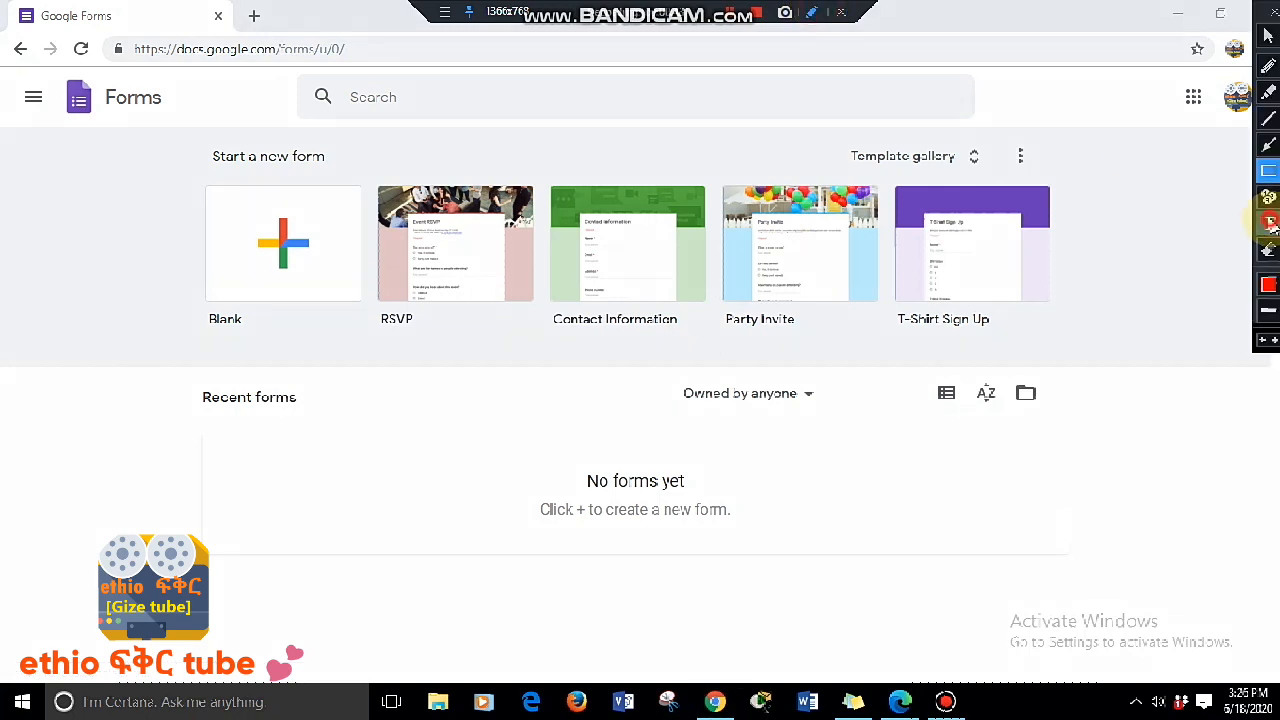
click(1269, 223)
click(437, 153)
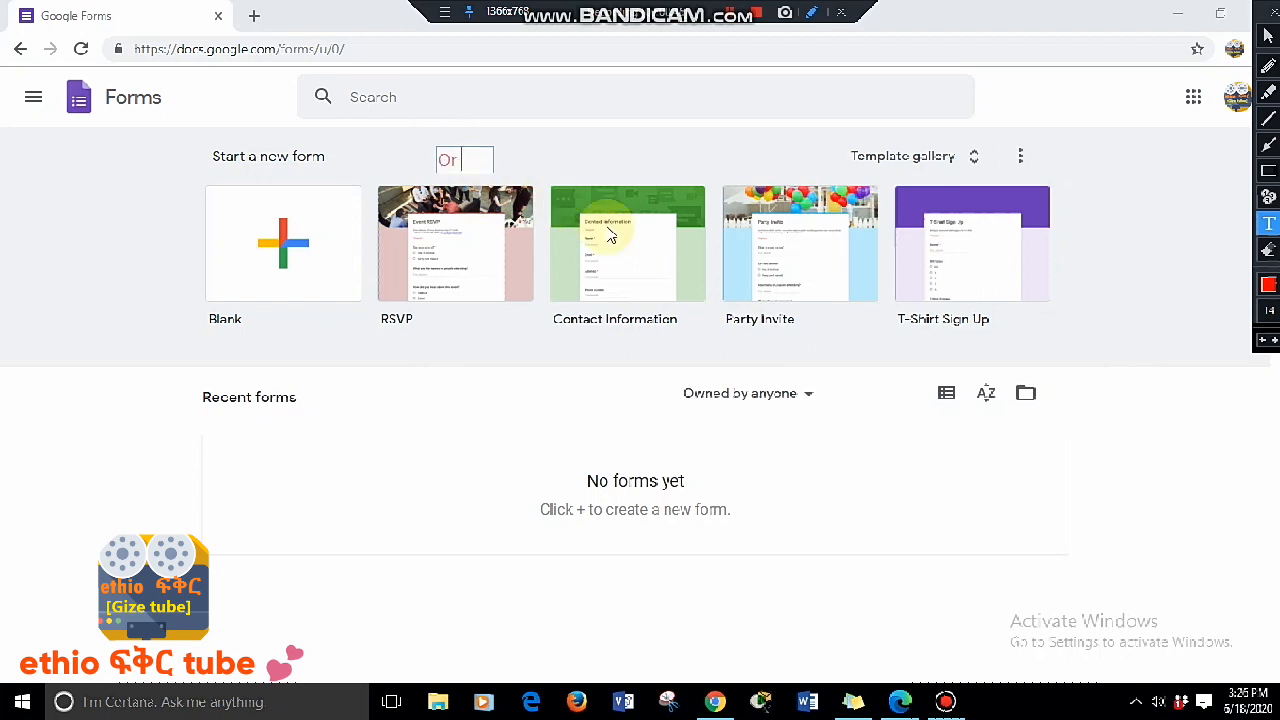
text(Or search)
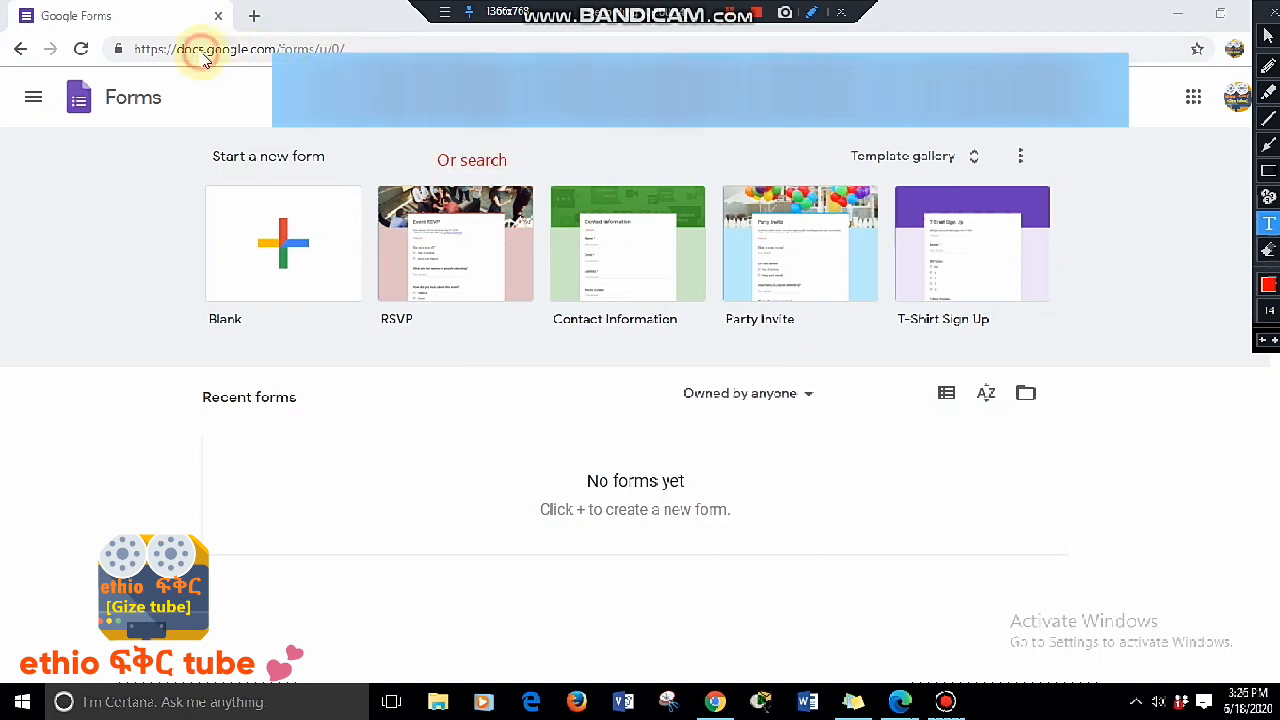
click(275, 48)
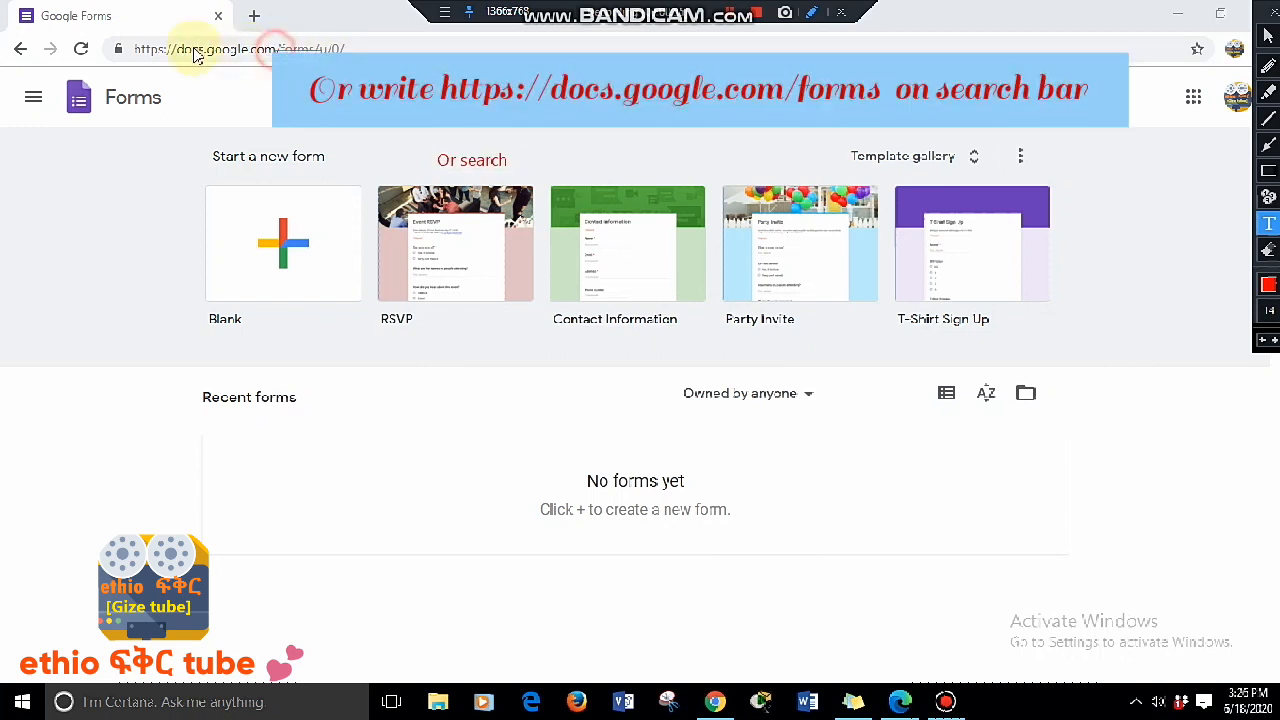
click(179, 49)
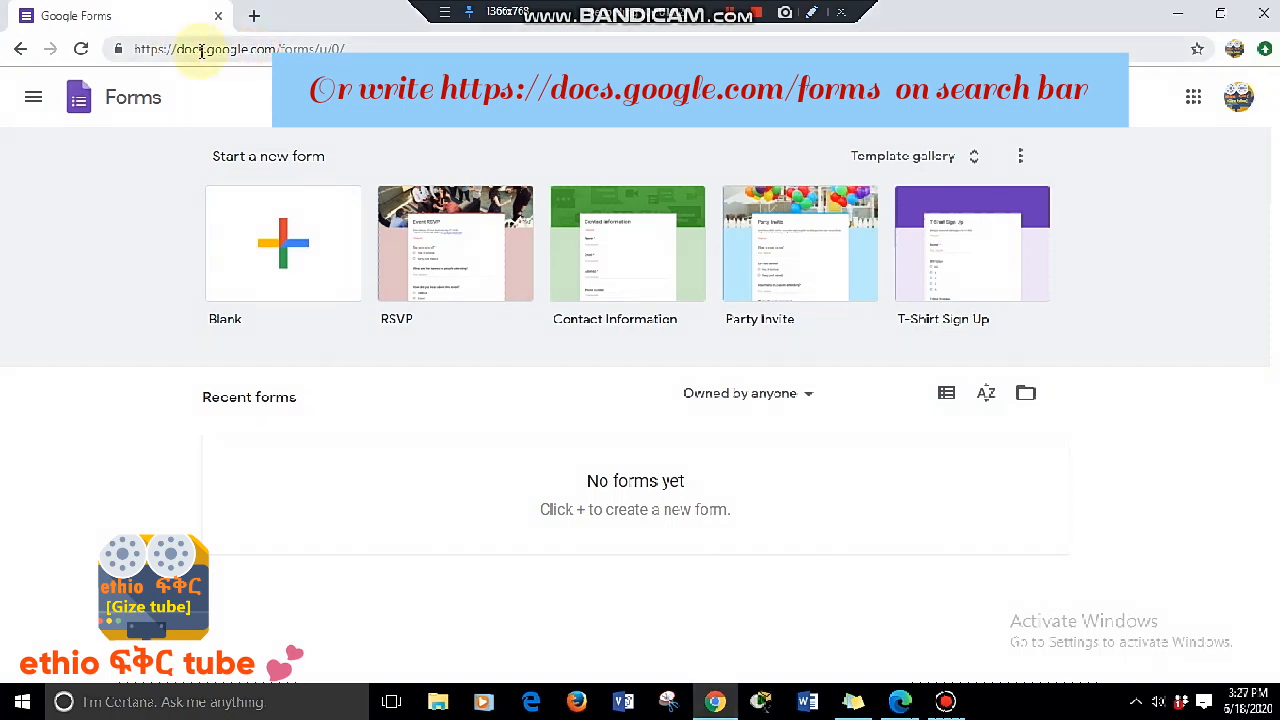
drag(138, 50, 264, 55)
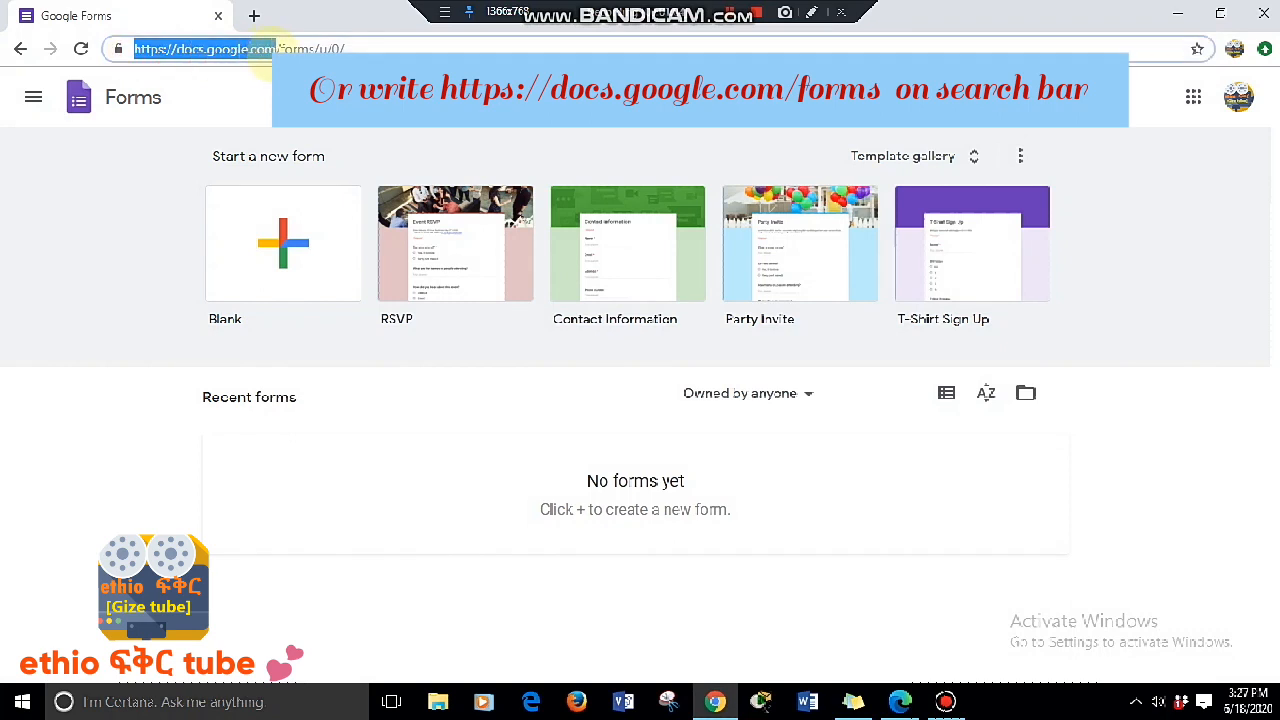
click(254, 18)
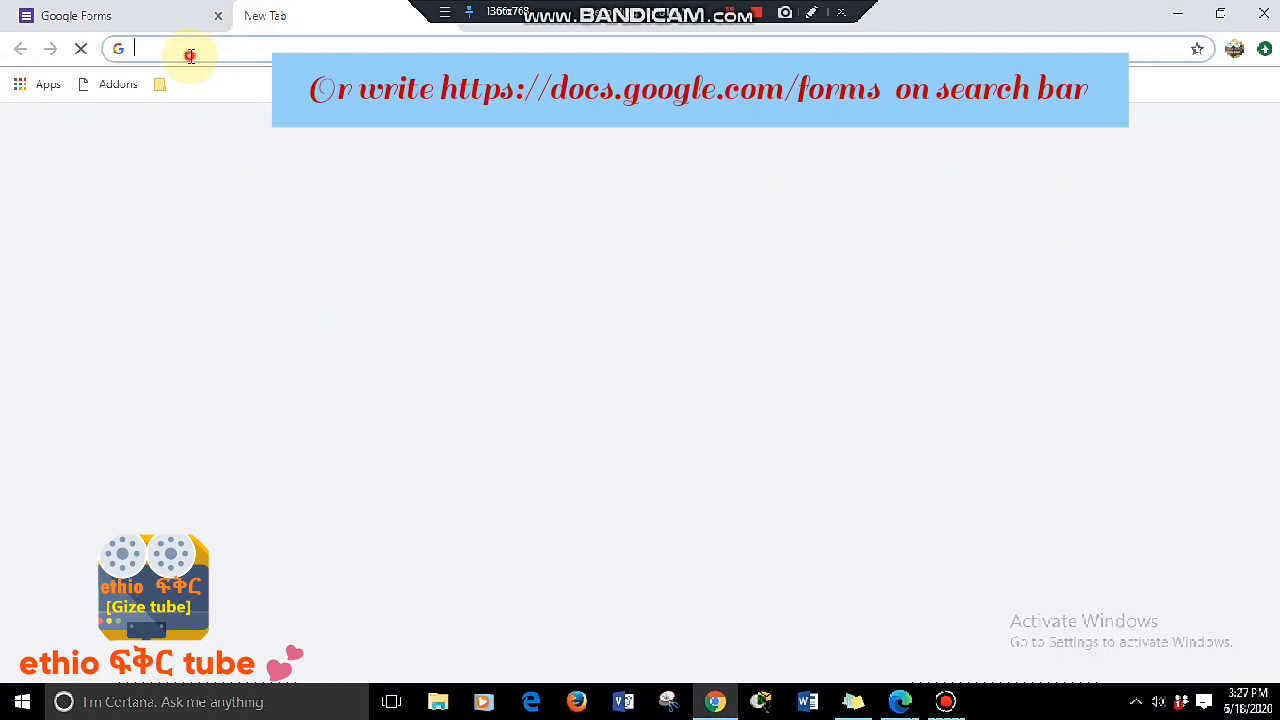
text(https://docs.google.com)
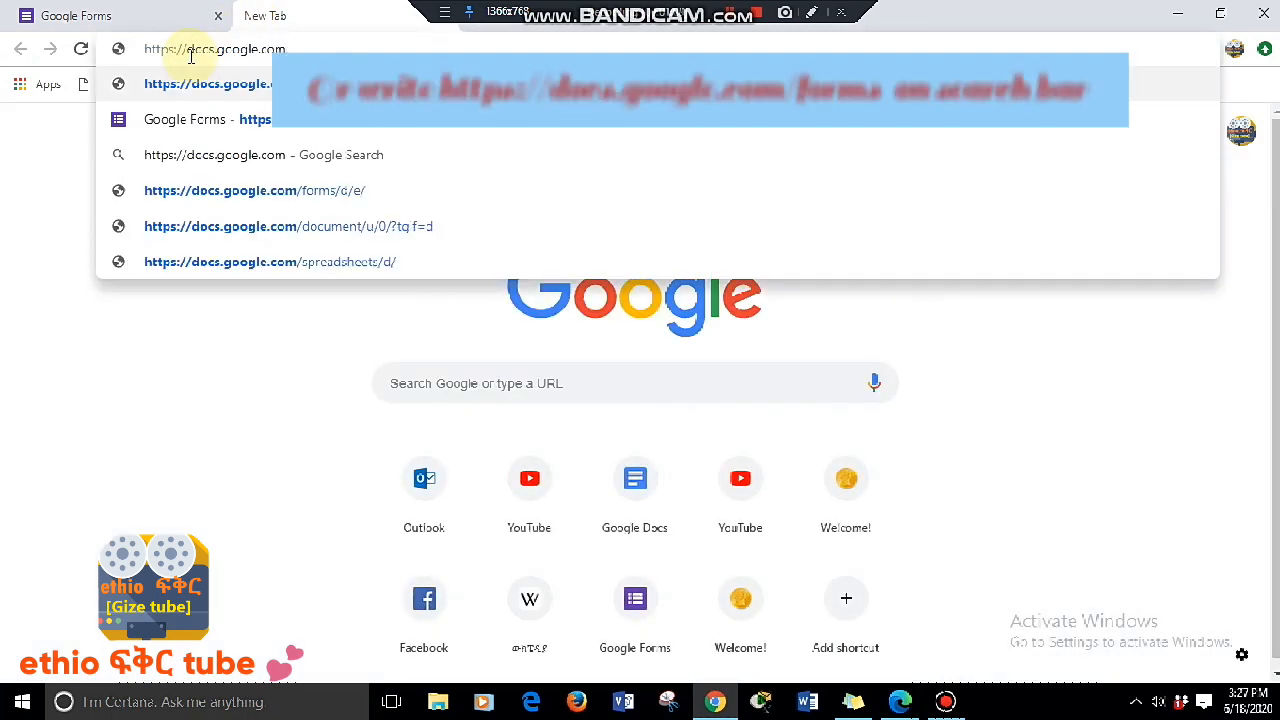
text(/forms)
key(Return)
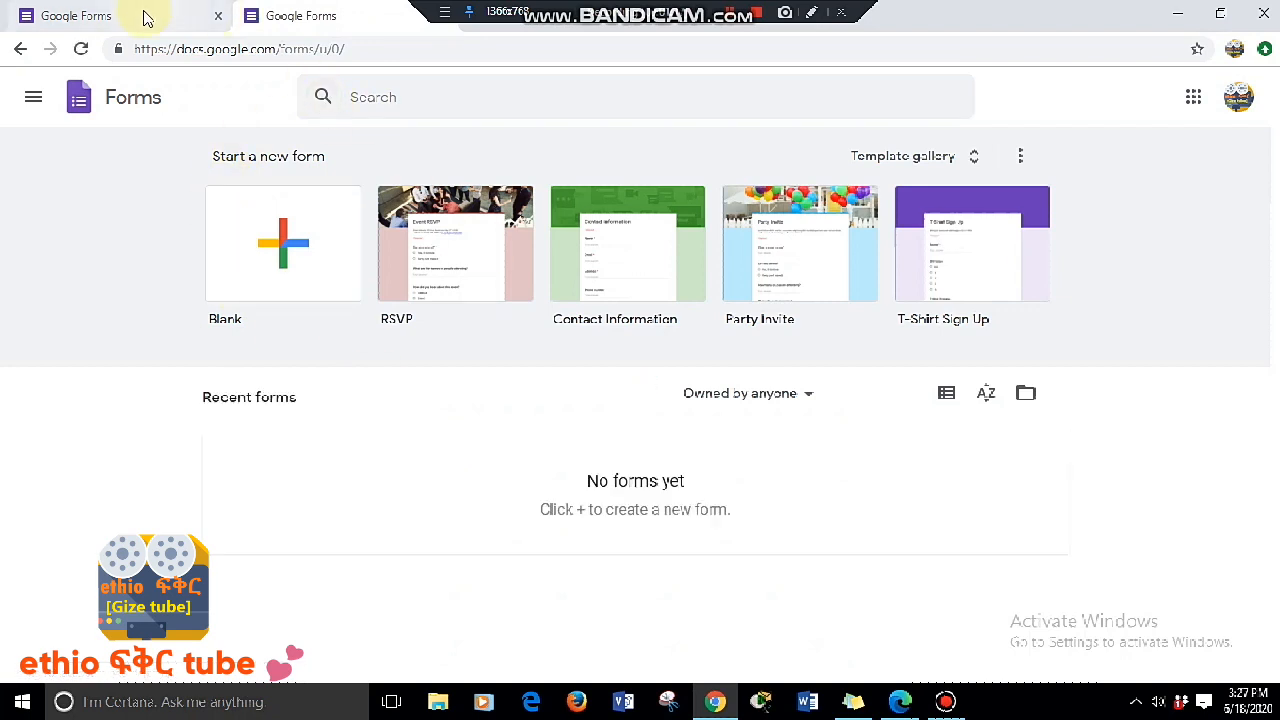
click(145, 17)
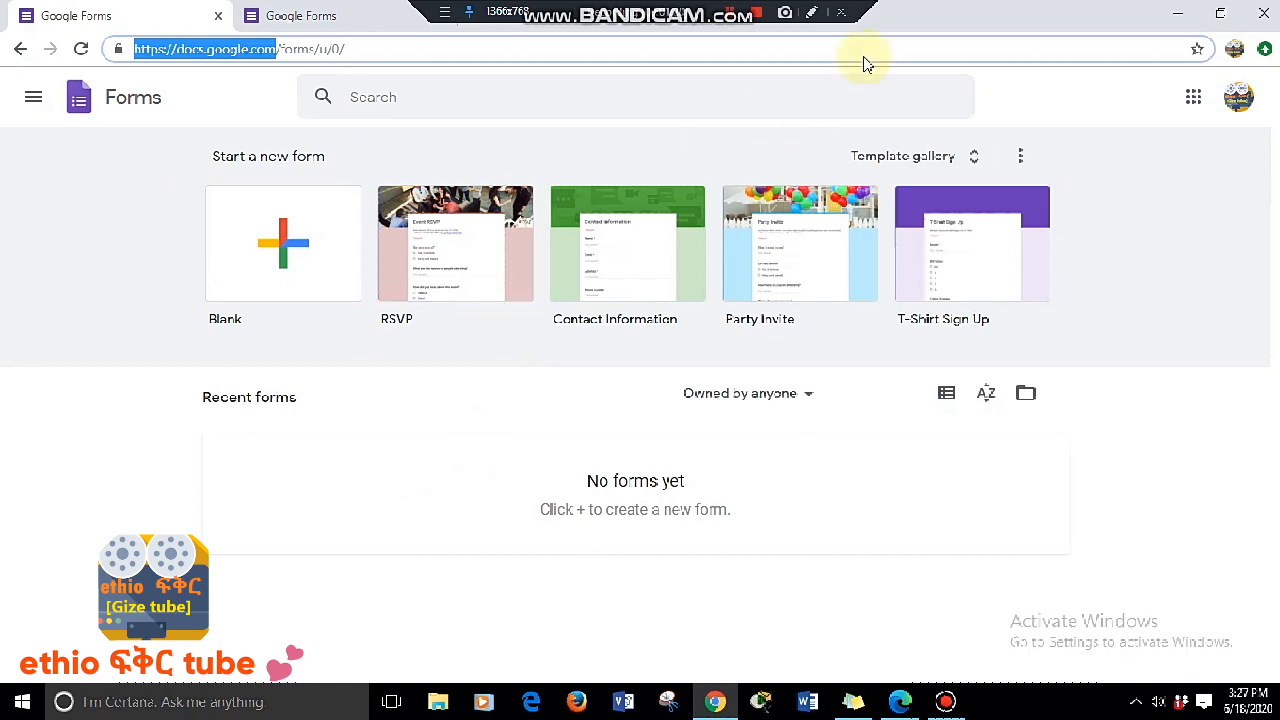
click(817, 12)
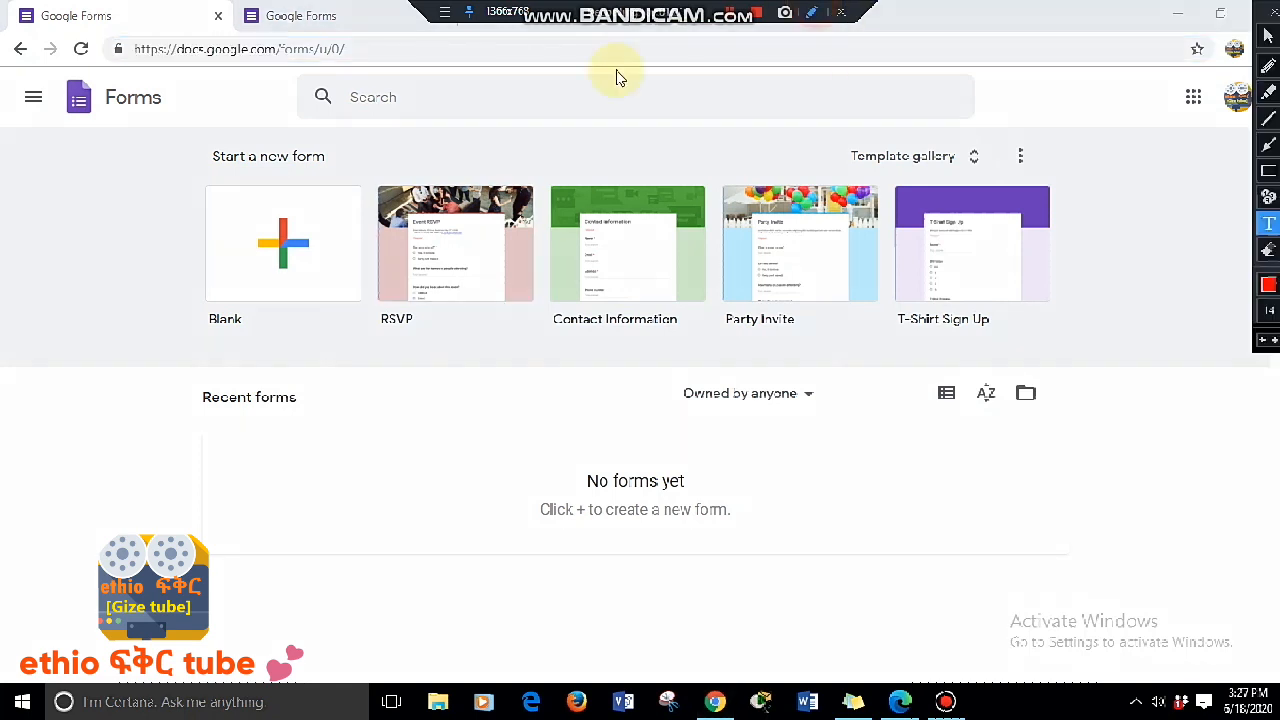
drag(182, 175, 228, 202)
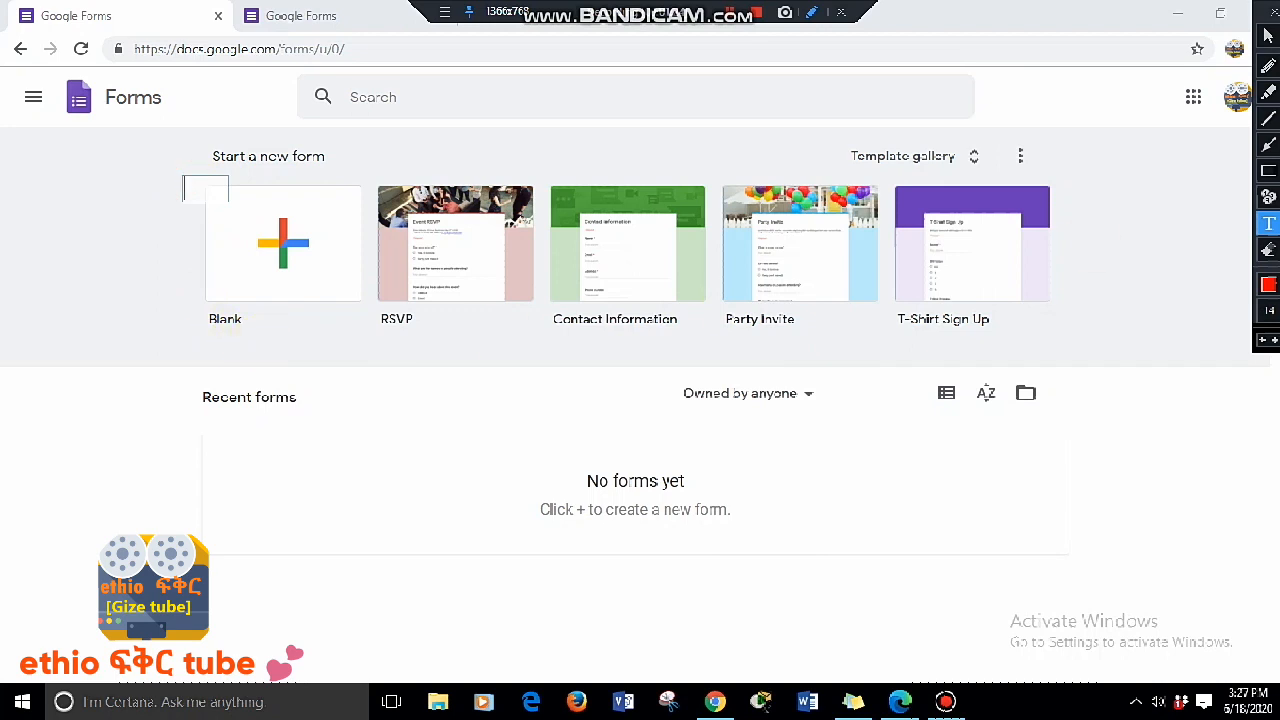
click(1268, 170)
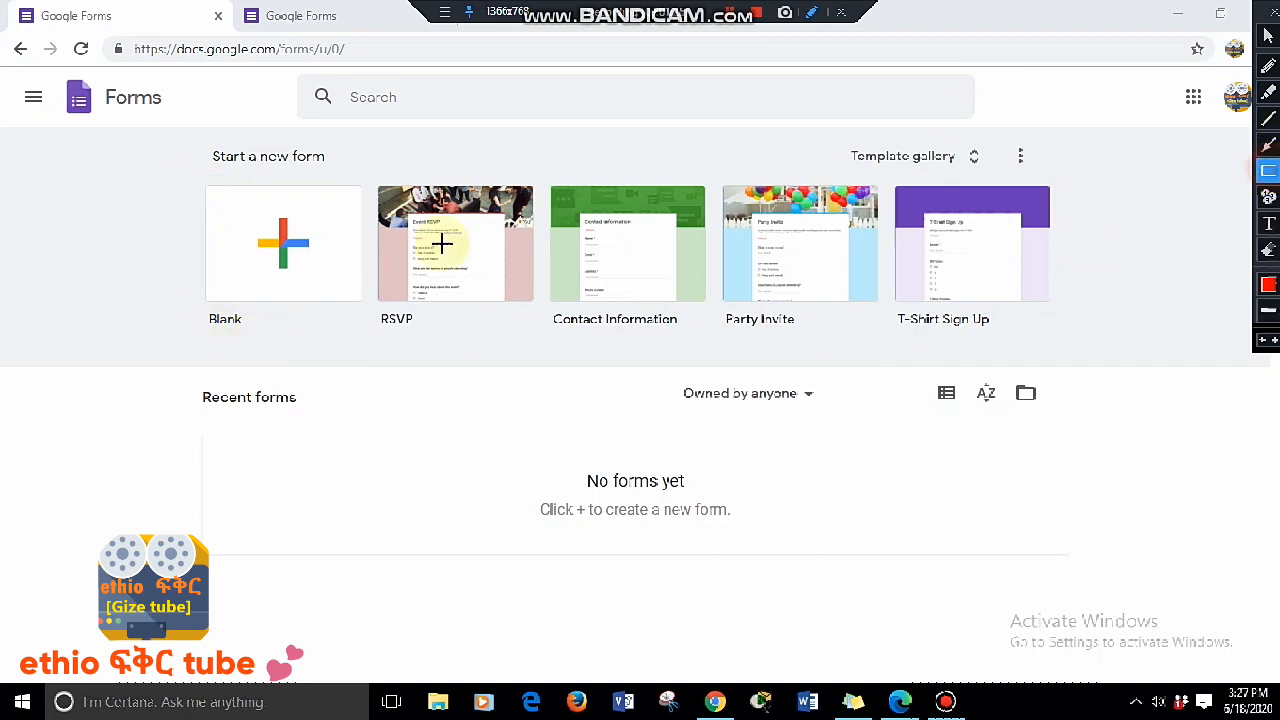
drag(187, 179, 370, 320)
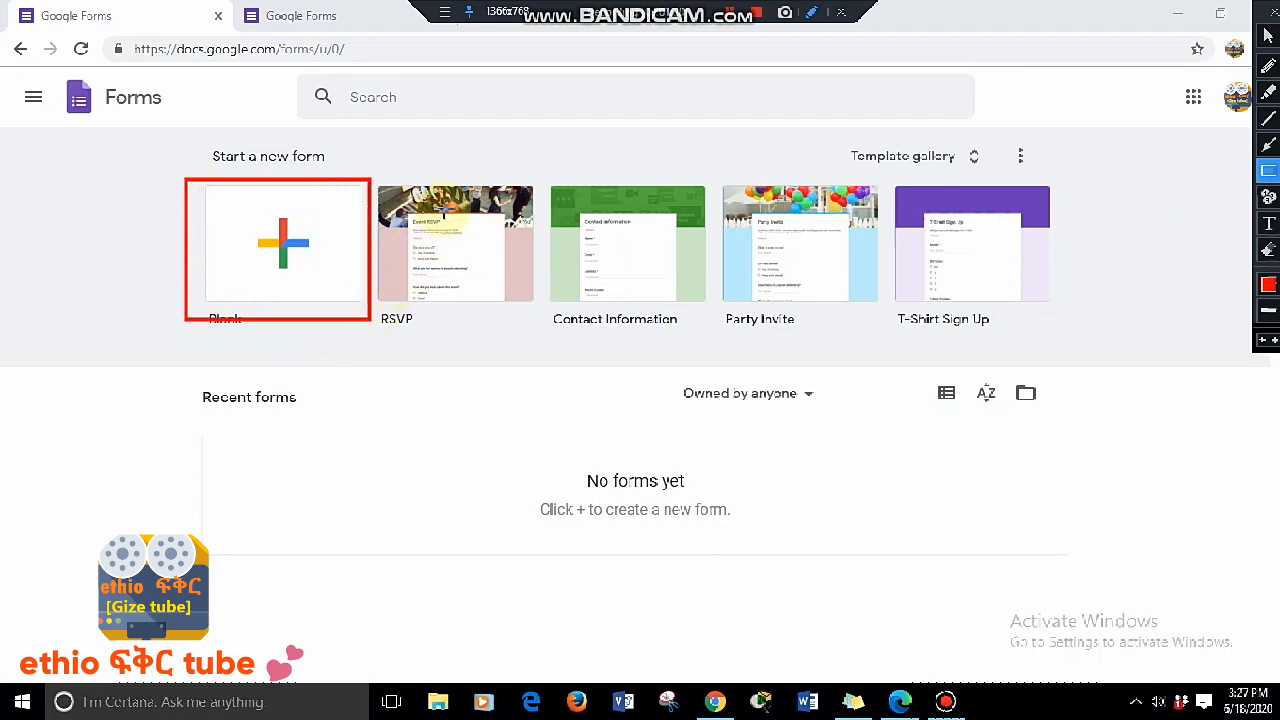
key(Escape)
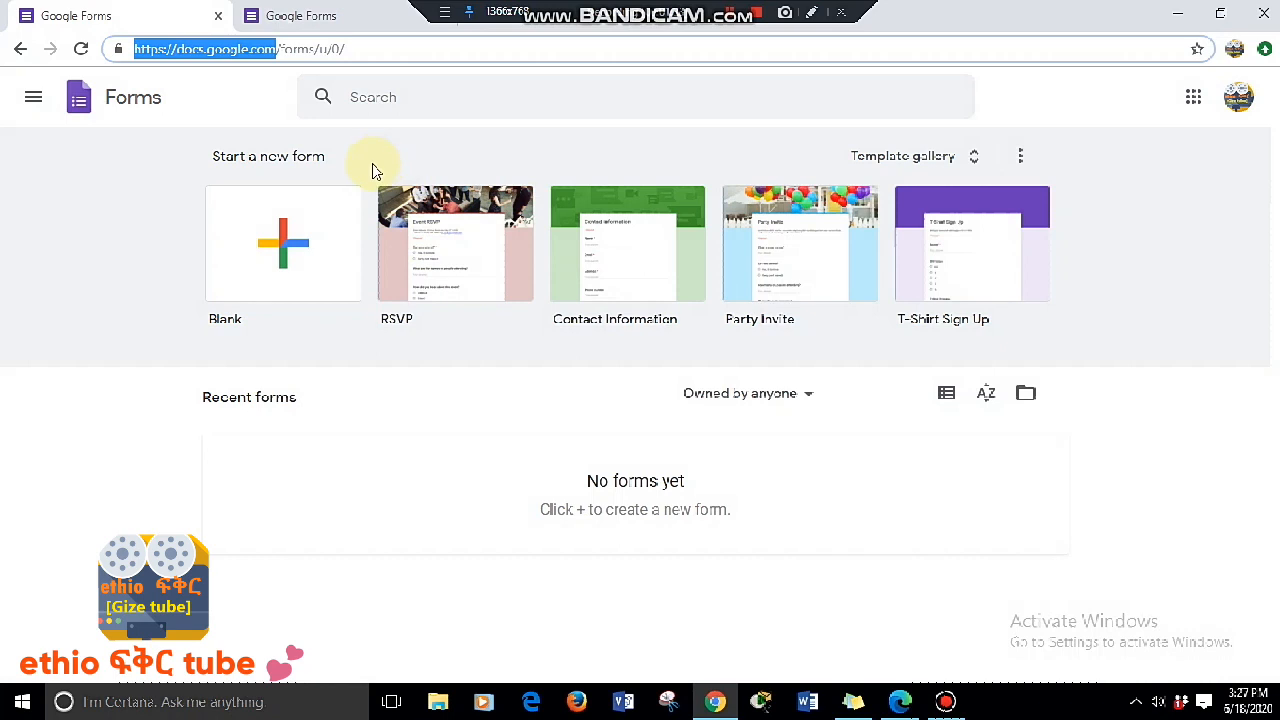
Step: Create a blank form titled "Thesis questioner" with the description "these thesis....intro objectives of the thesis ..etc"
click(257, 252)
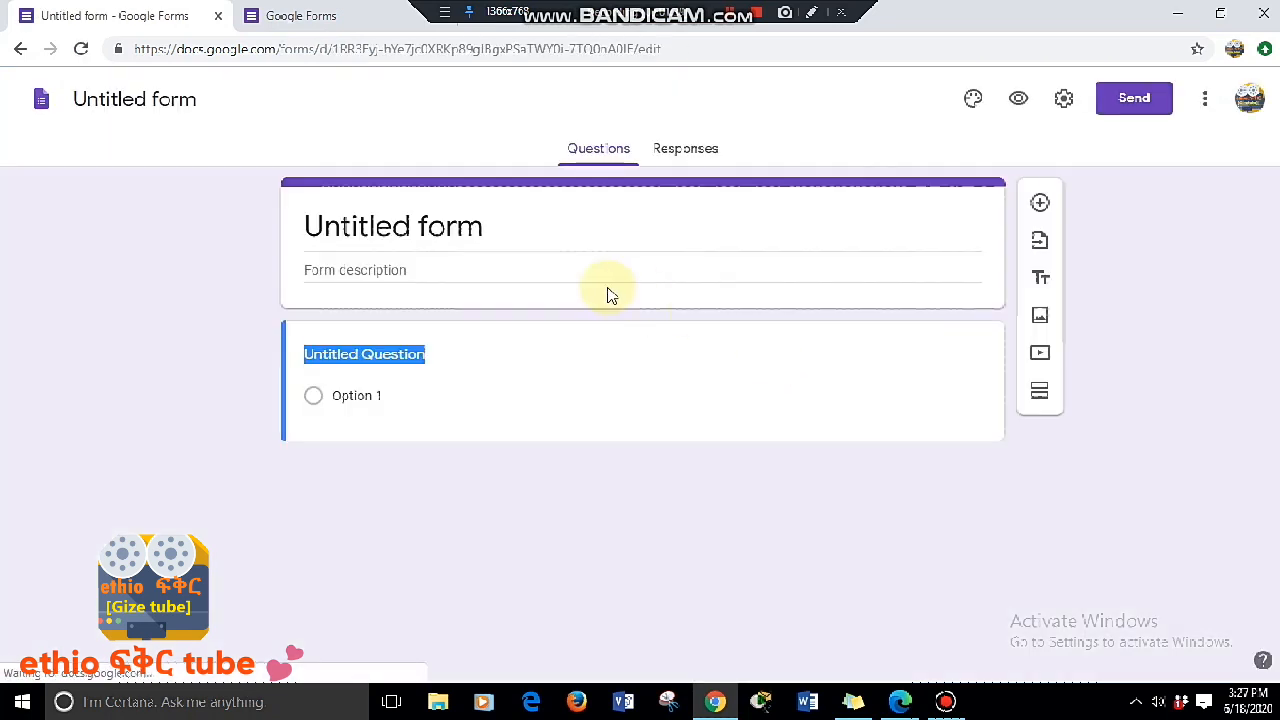
click(422, 232)
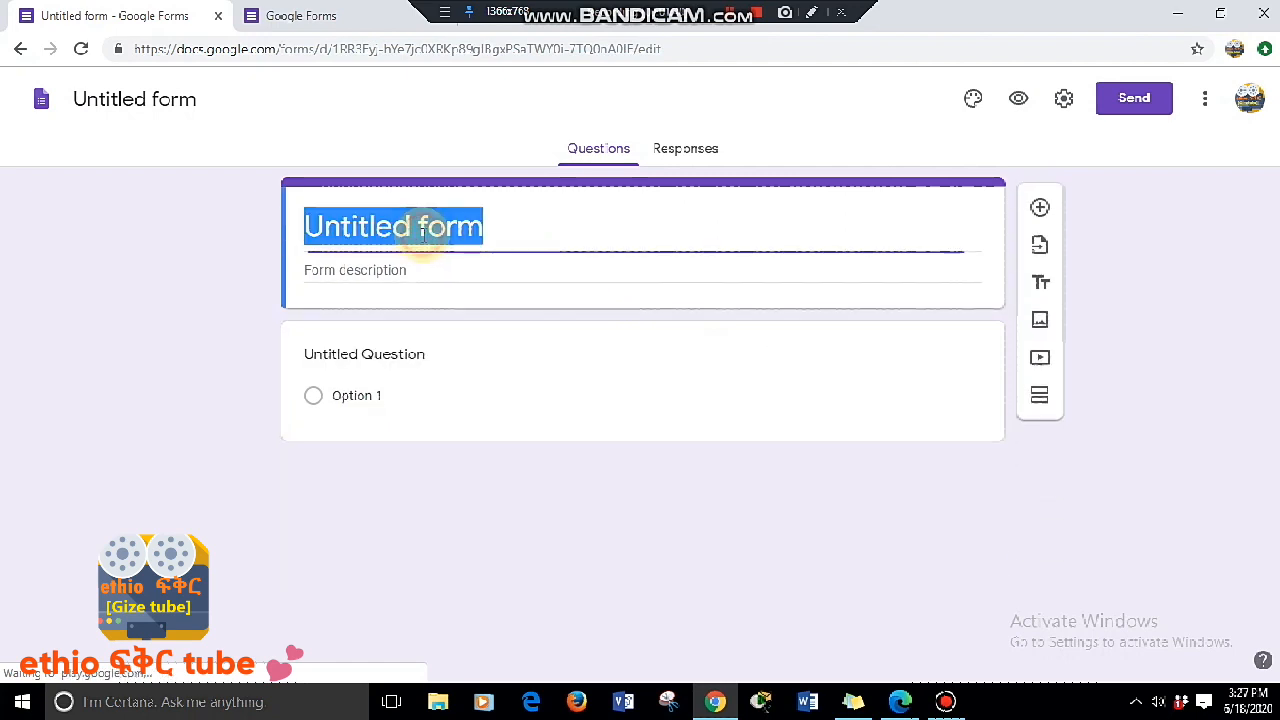
text(Thesis questioner)
click(369, 271)
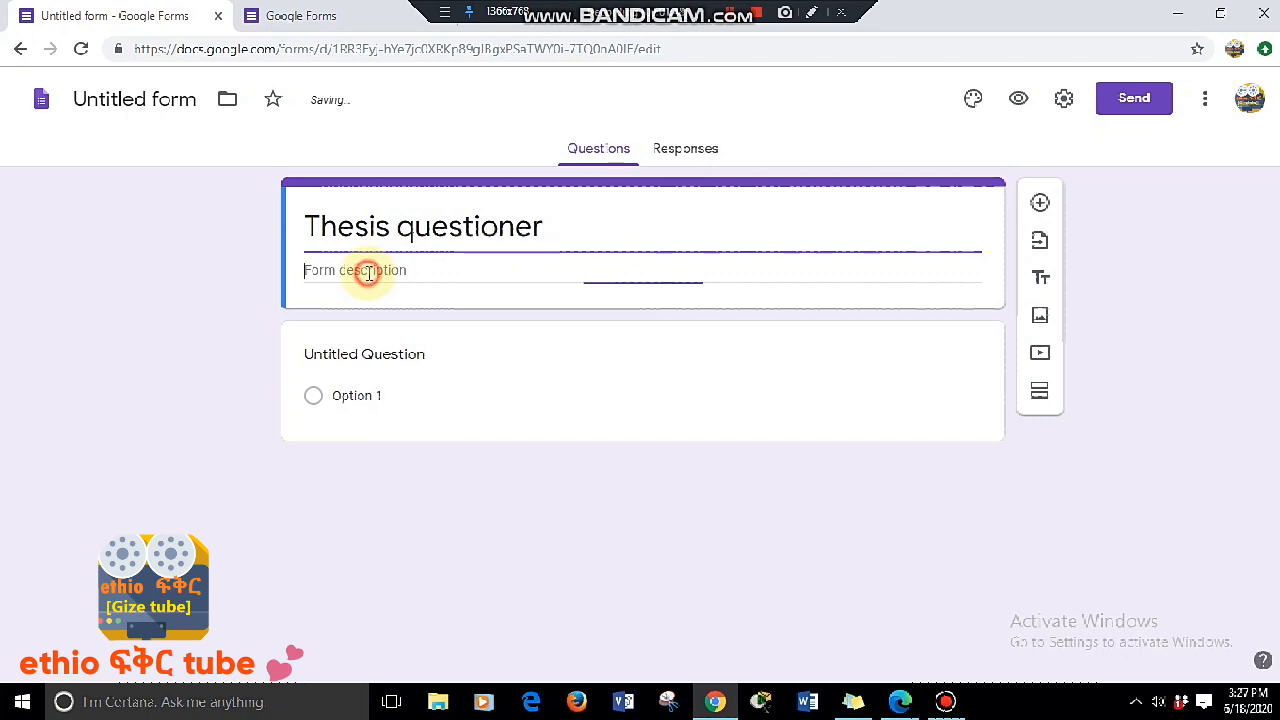
text(these thesis....)
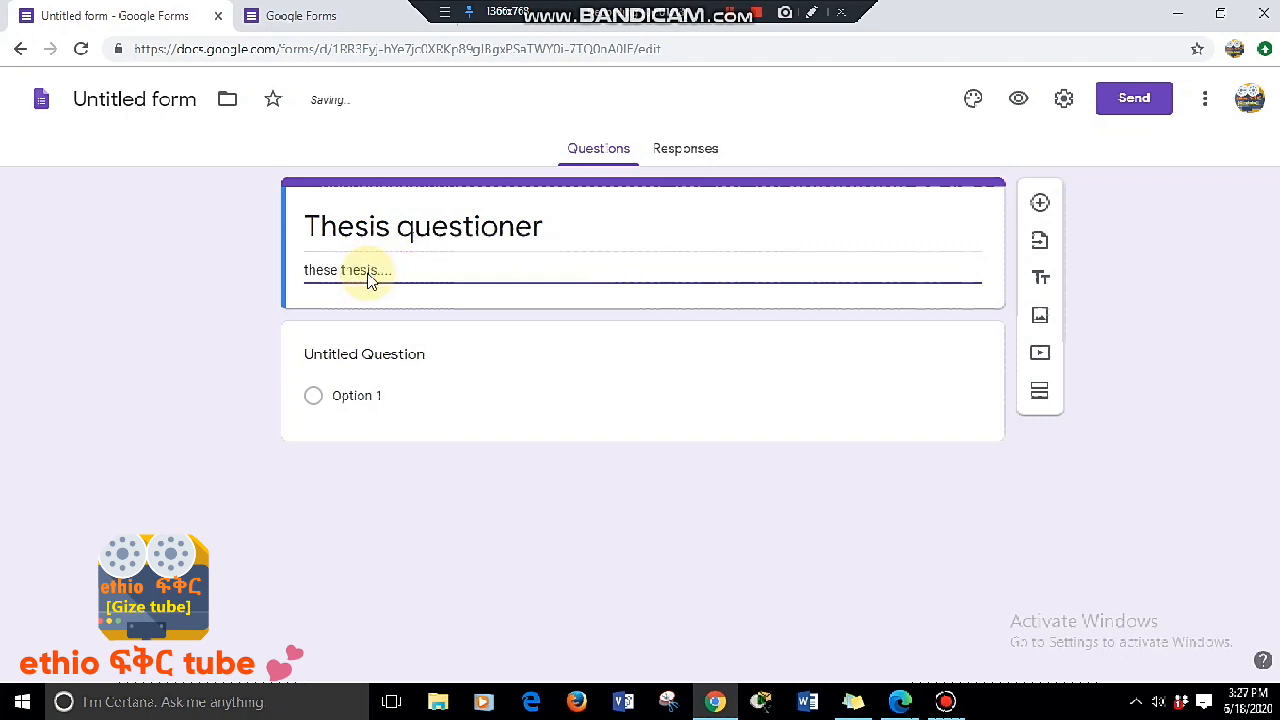
text(intro objectives of the thes s ..etc)
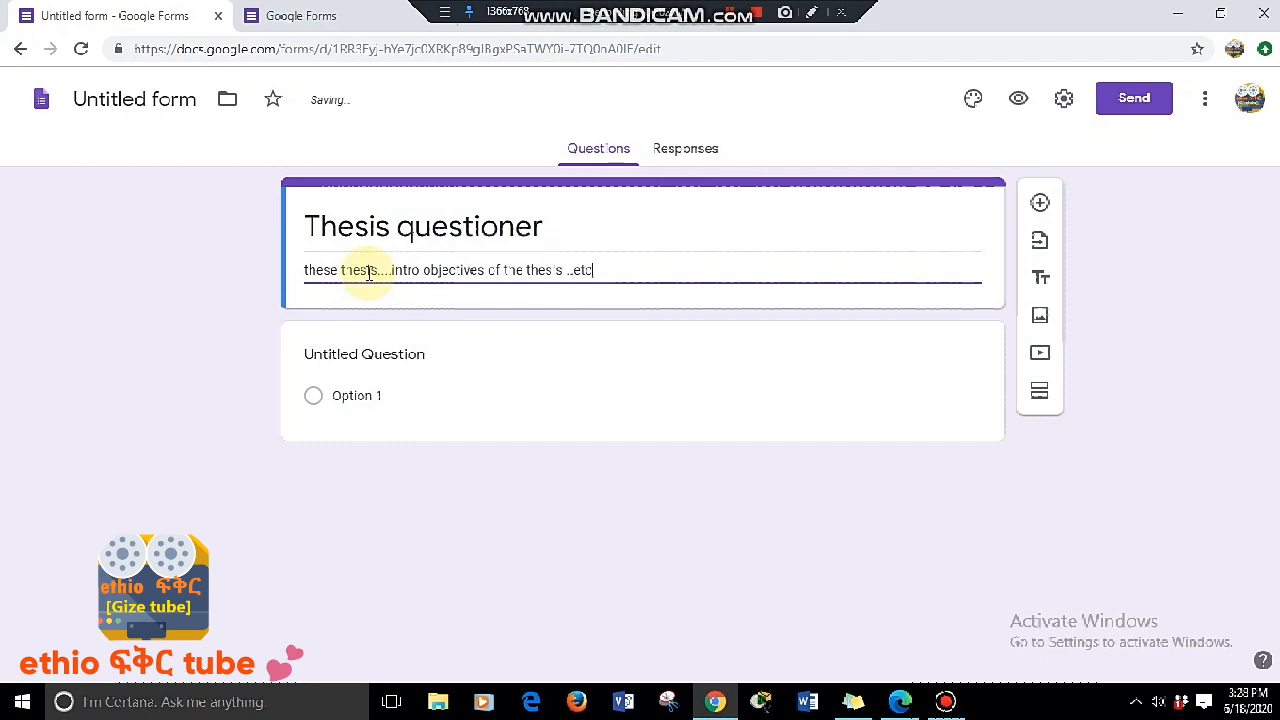
Step: Title the untitled question "Name" and look over the available answer types, keeping Short answer
click(366, 358)
text(Name)
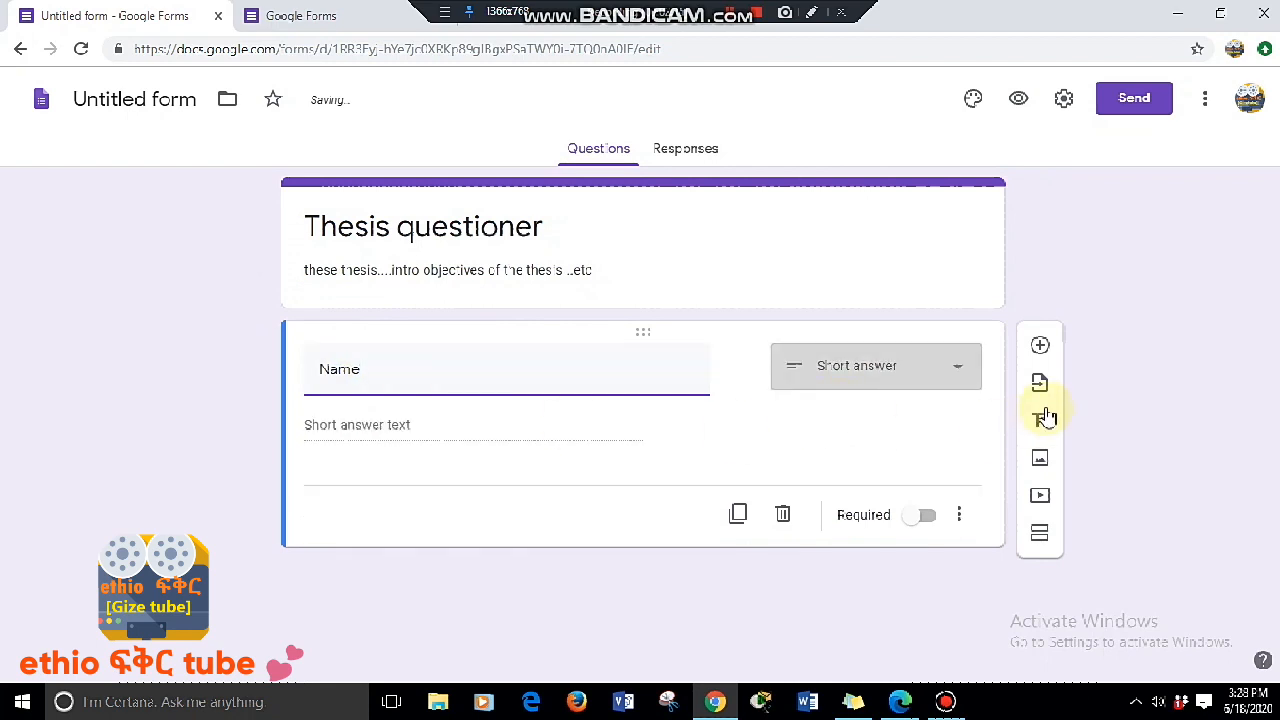
click(965, 376)
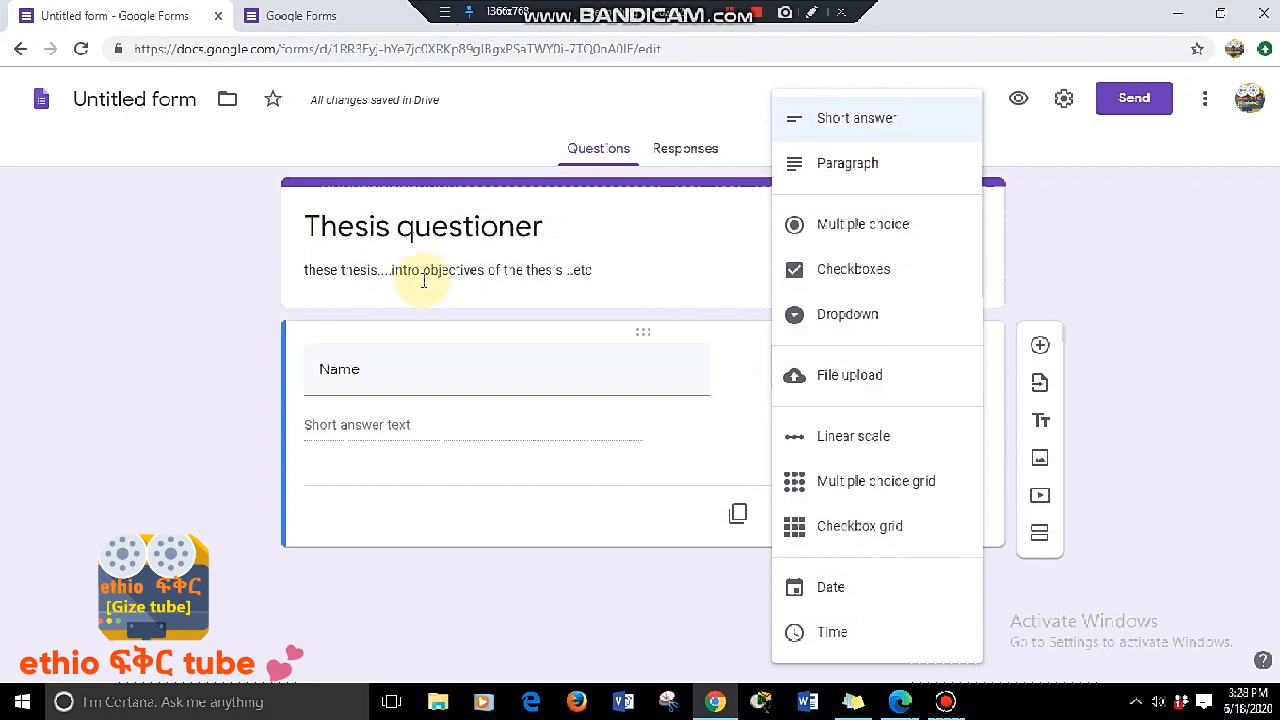
click(345, 435)
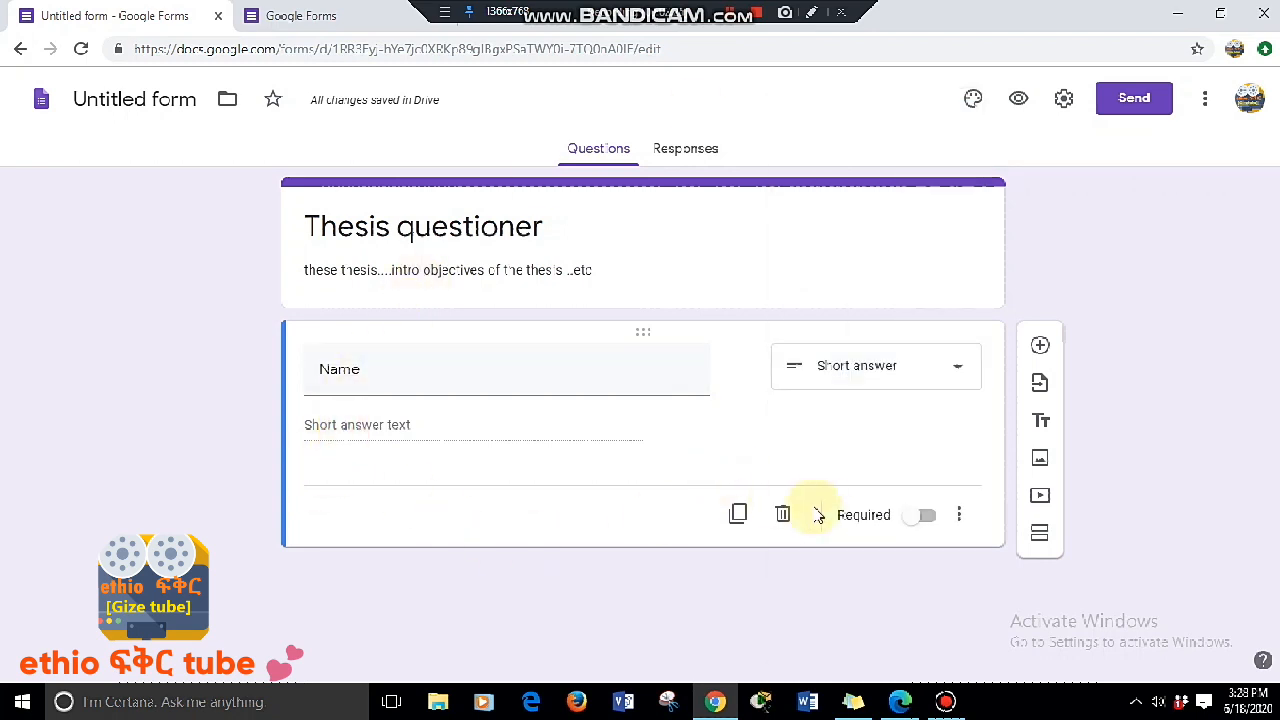
click(811, 12)
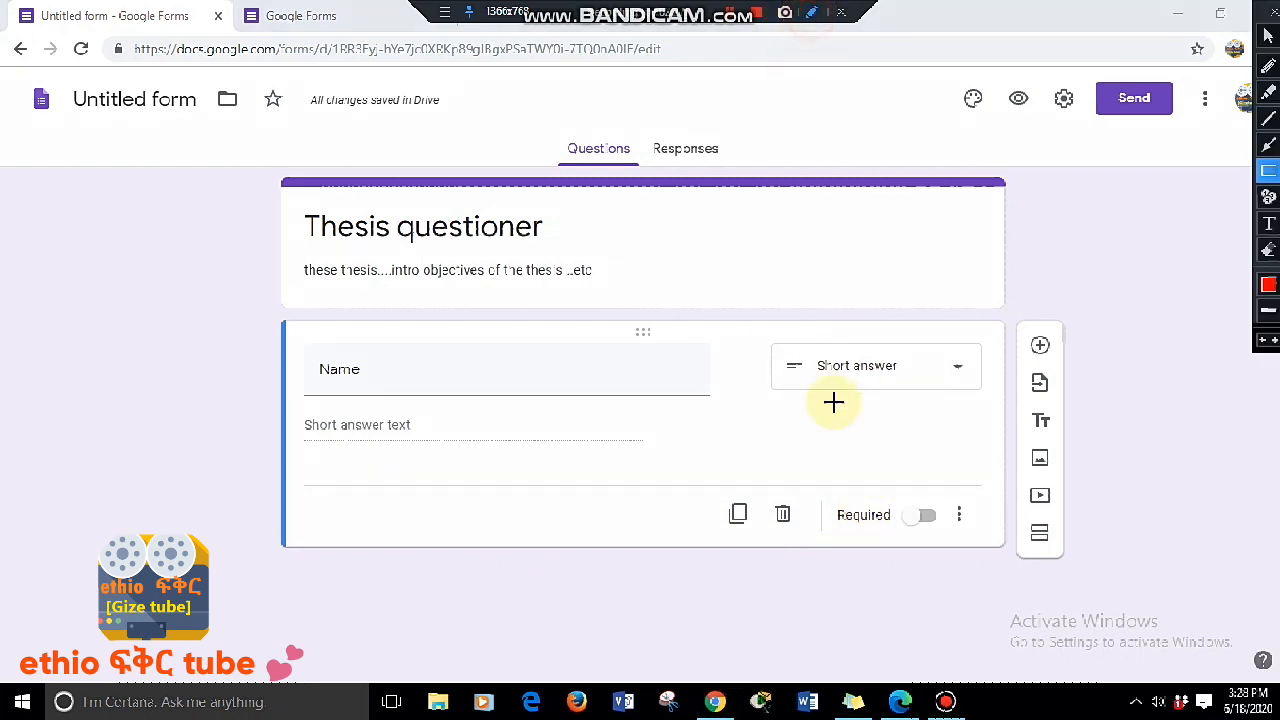
mouse_move(827, 500)
mouse_down()
mouse_move(866, 540)
mouse_move(898, 537)
mouse_up()
key(Escape)
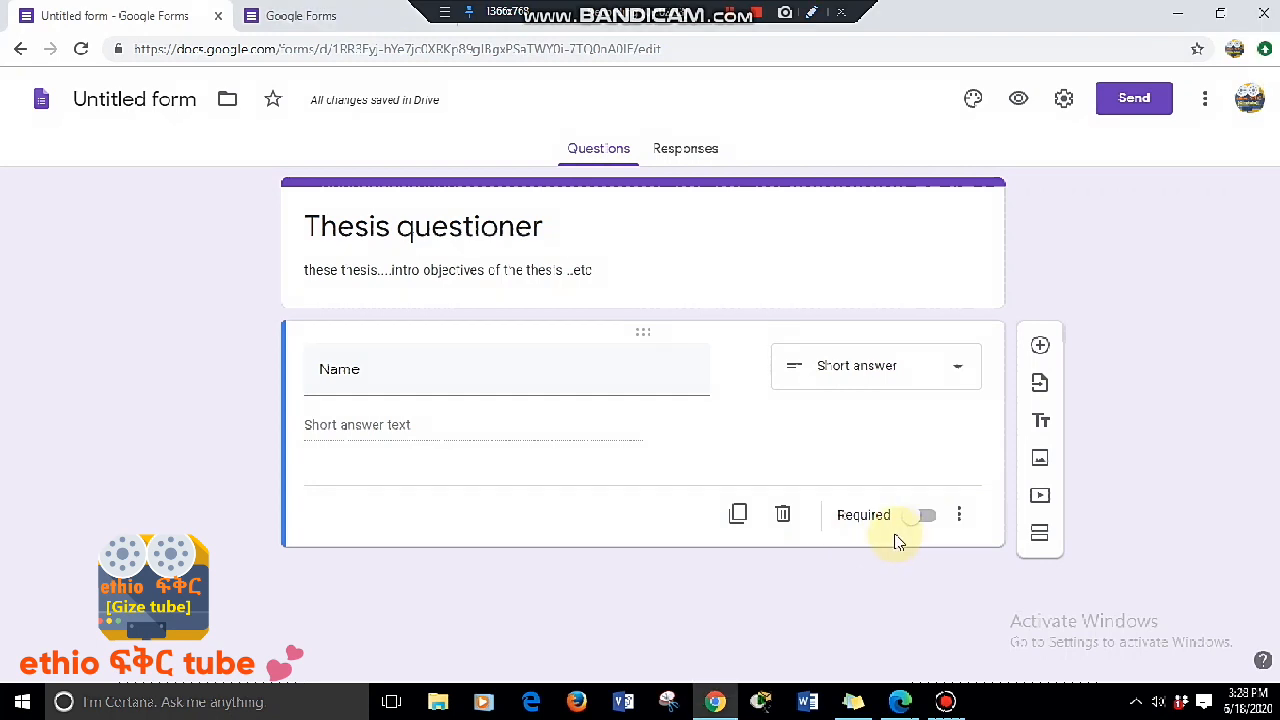
Step: Duplicate the "Name" question and retitle the copy "Age"
click(735, 516)
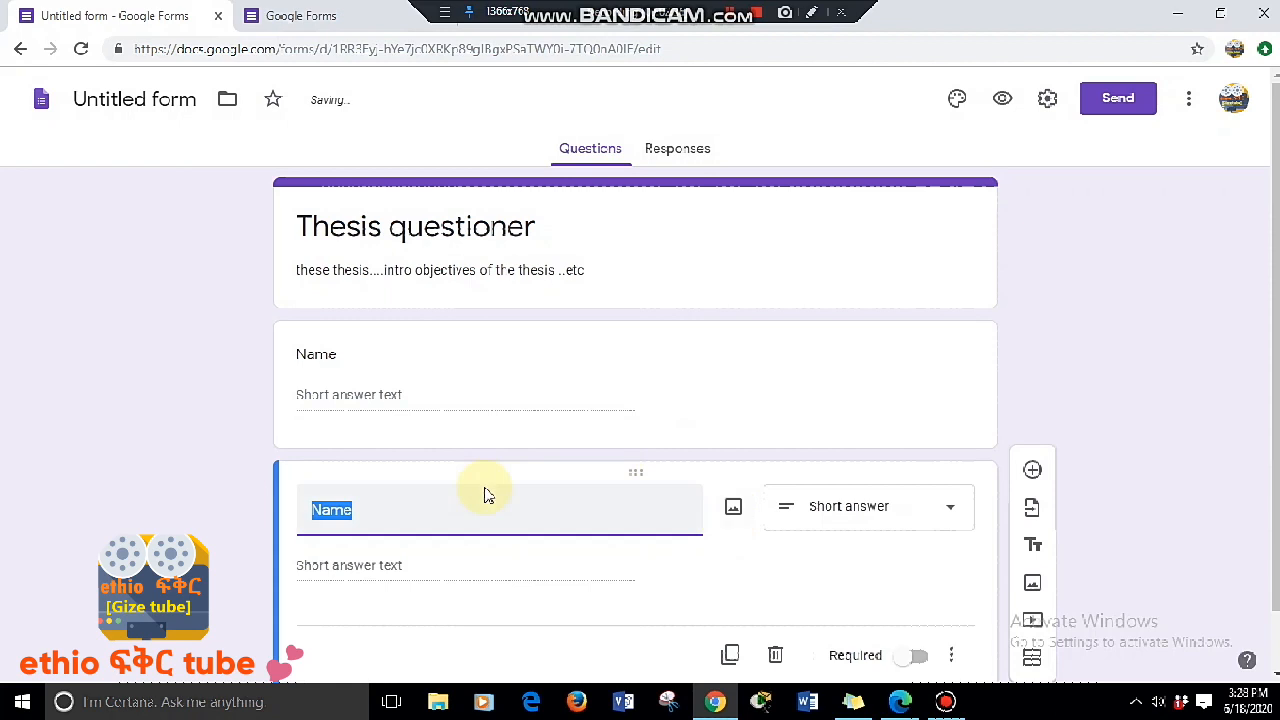
text(A)
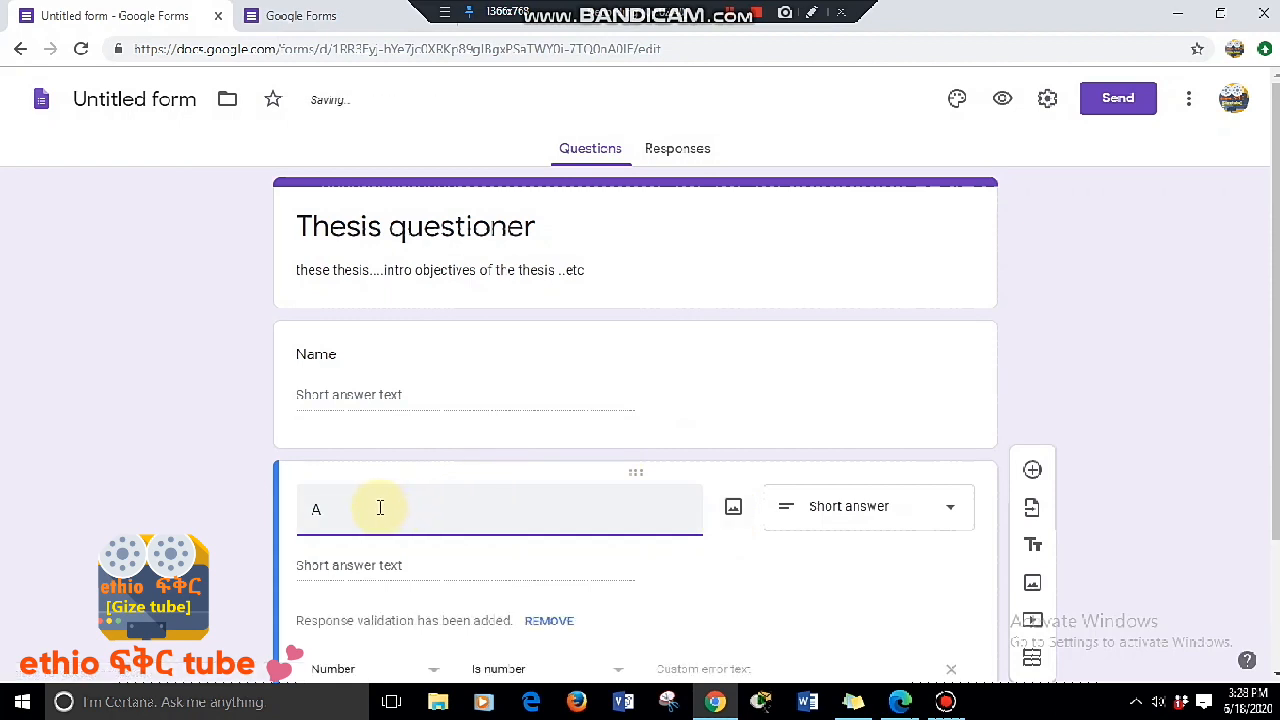
text(ge)
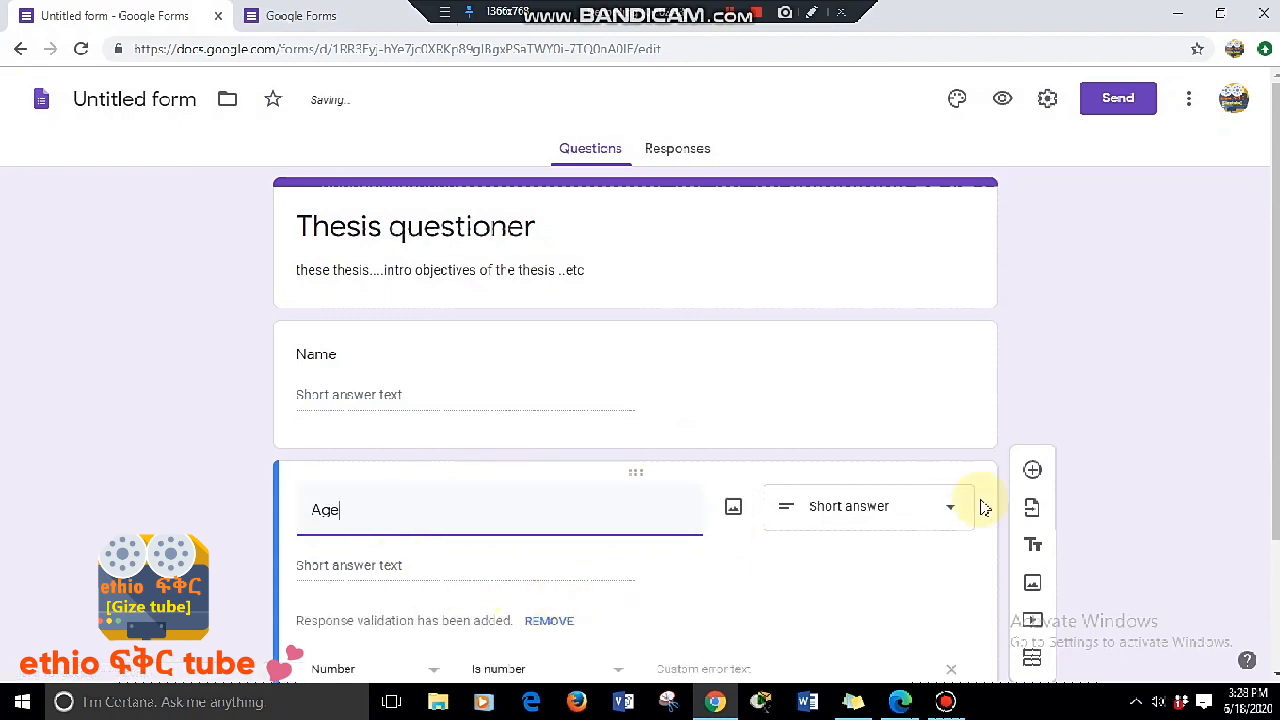
drag(1275, 315, 1275, 443)
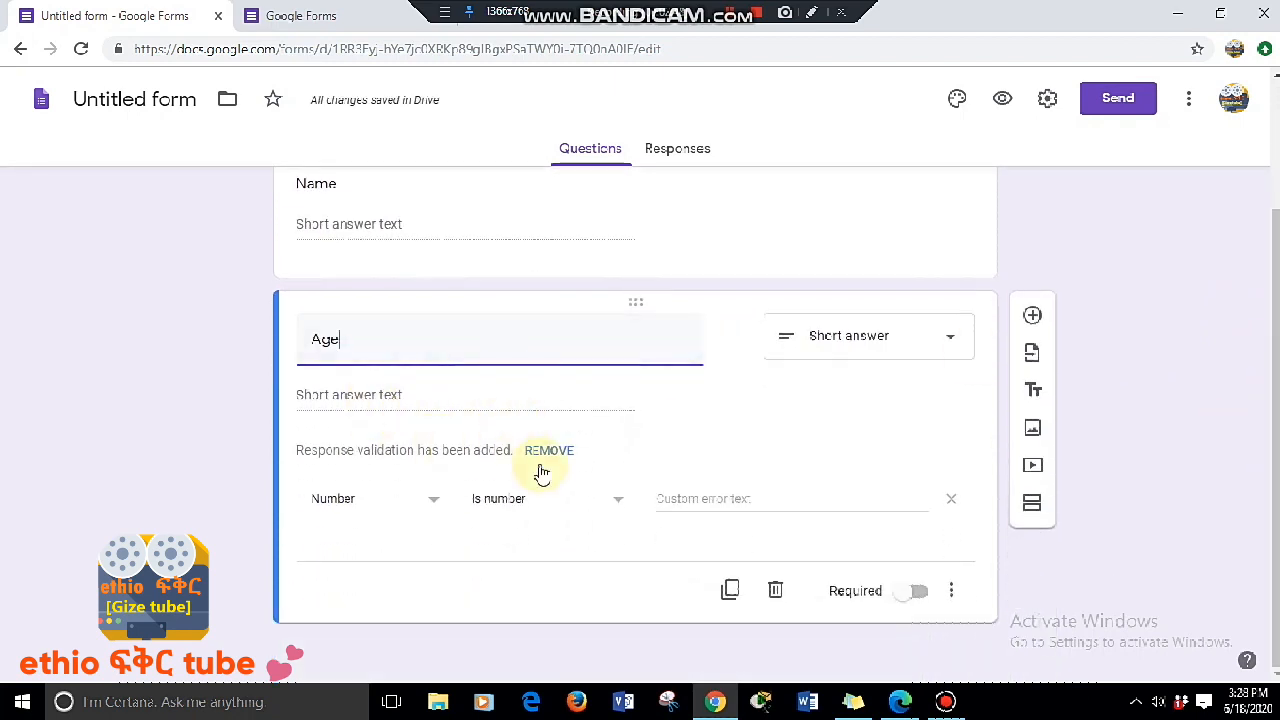
Step: Make the "Age" question required, and duplicate it as a multiple-choice question titled "Education"
click(921, 600)
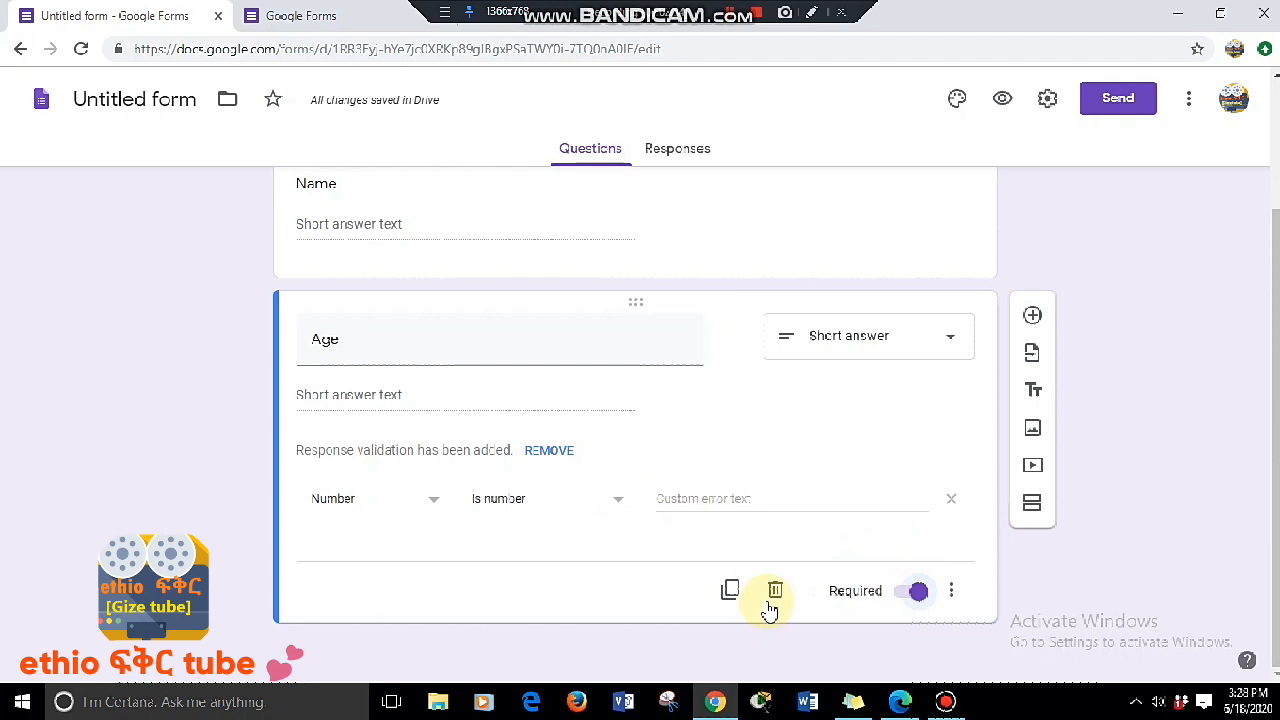
click(730, 592)
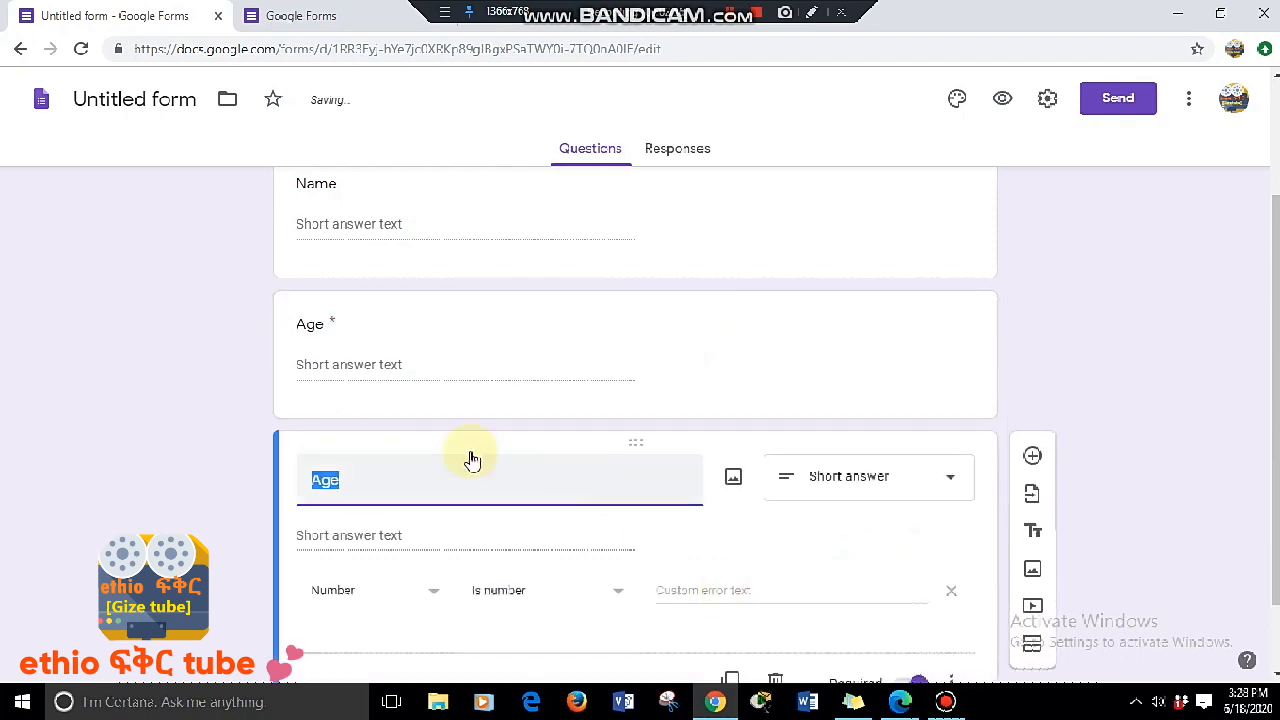
text(Education)
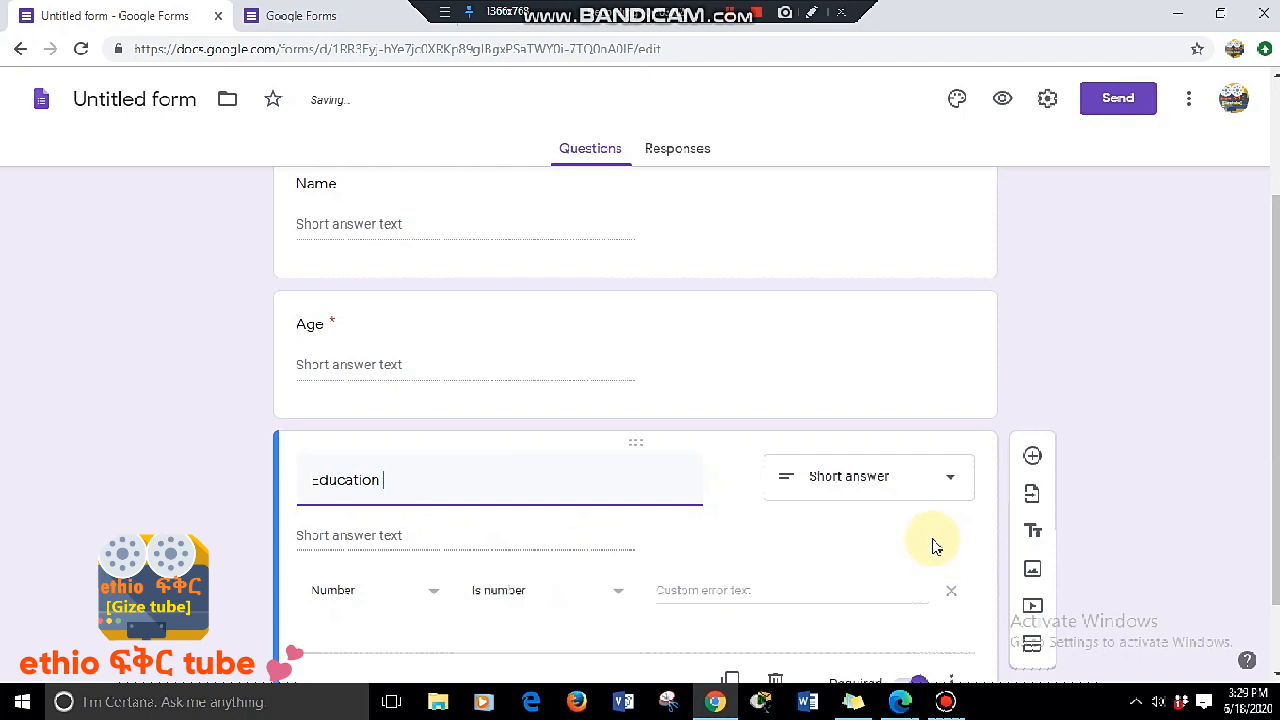
click(952, 485)
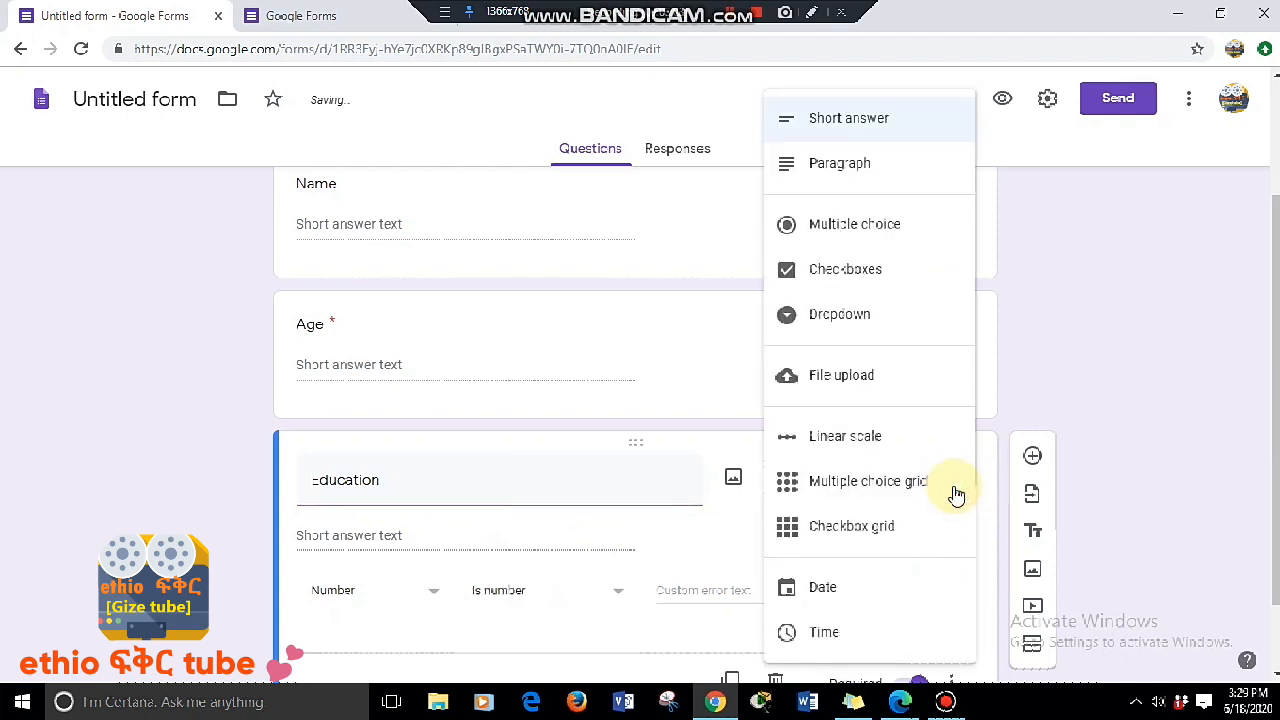
click(888, 229)
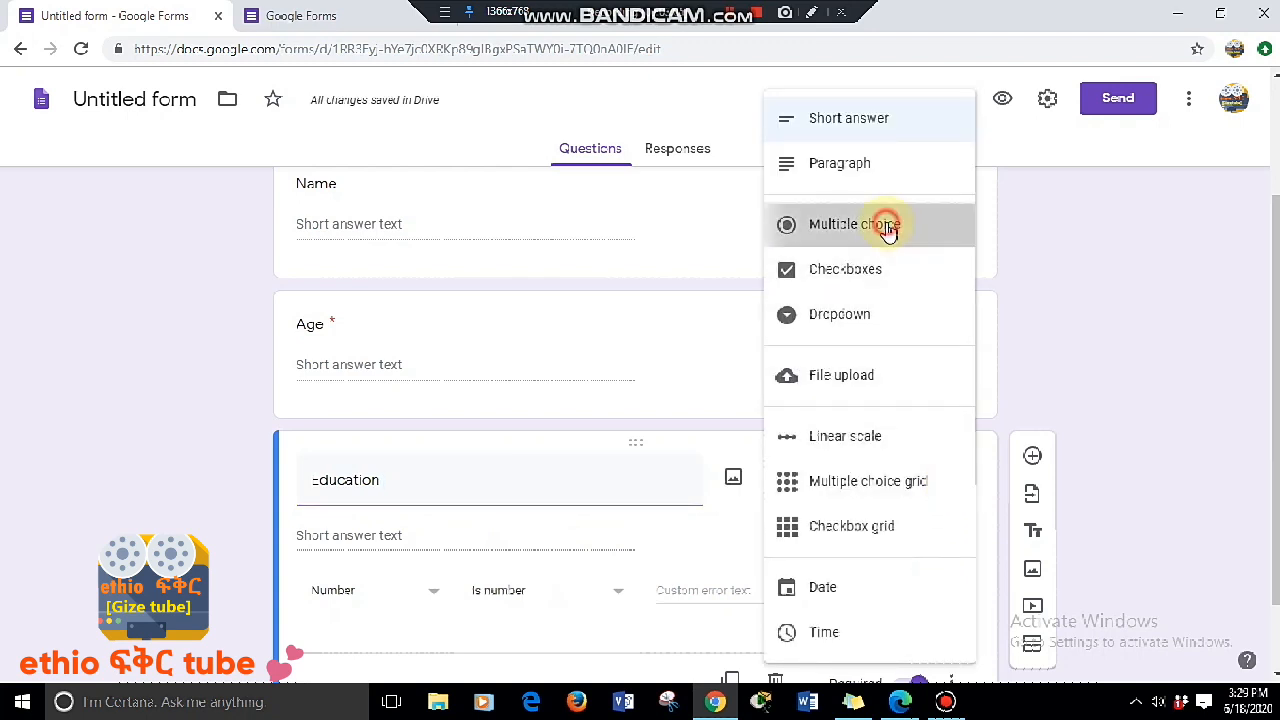
Step: Add the answer options "PhD", "MSc" and "Diploma" to the "Education" question
click(343, 536)
text(PhD)
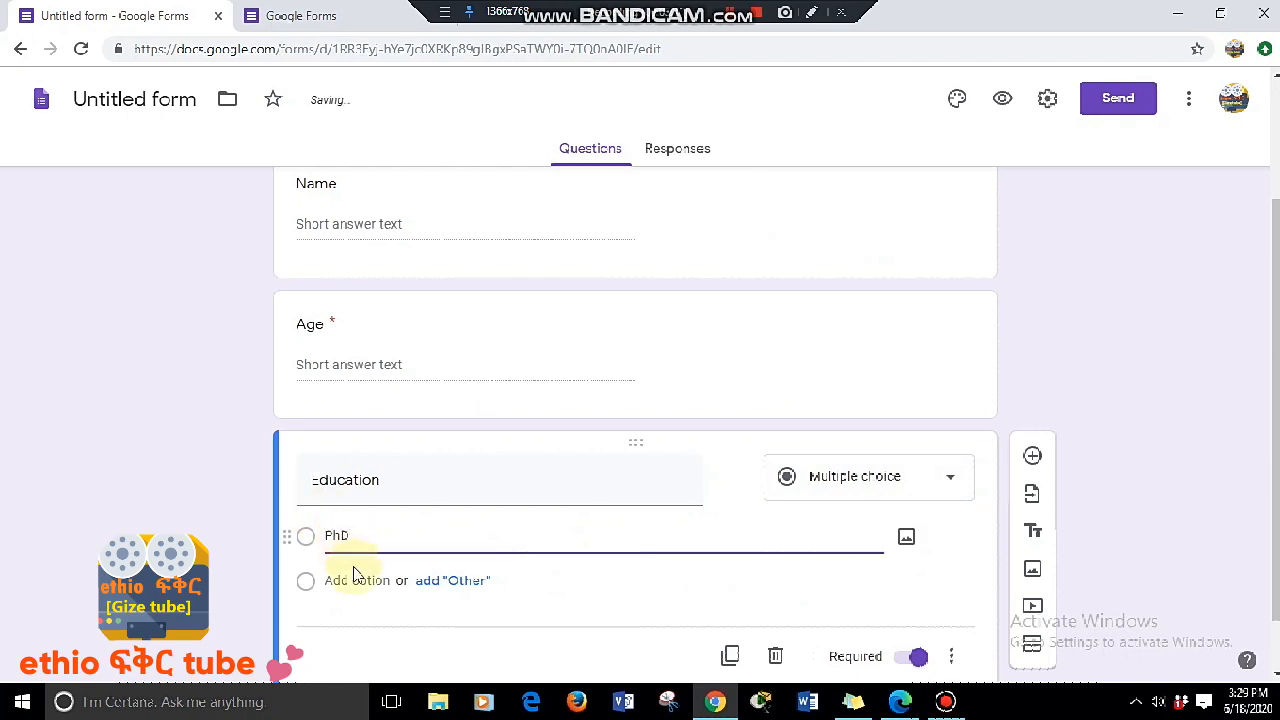
click(345, 578)
text(MSc)
click(340, 625)
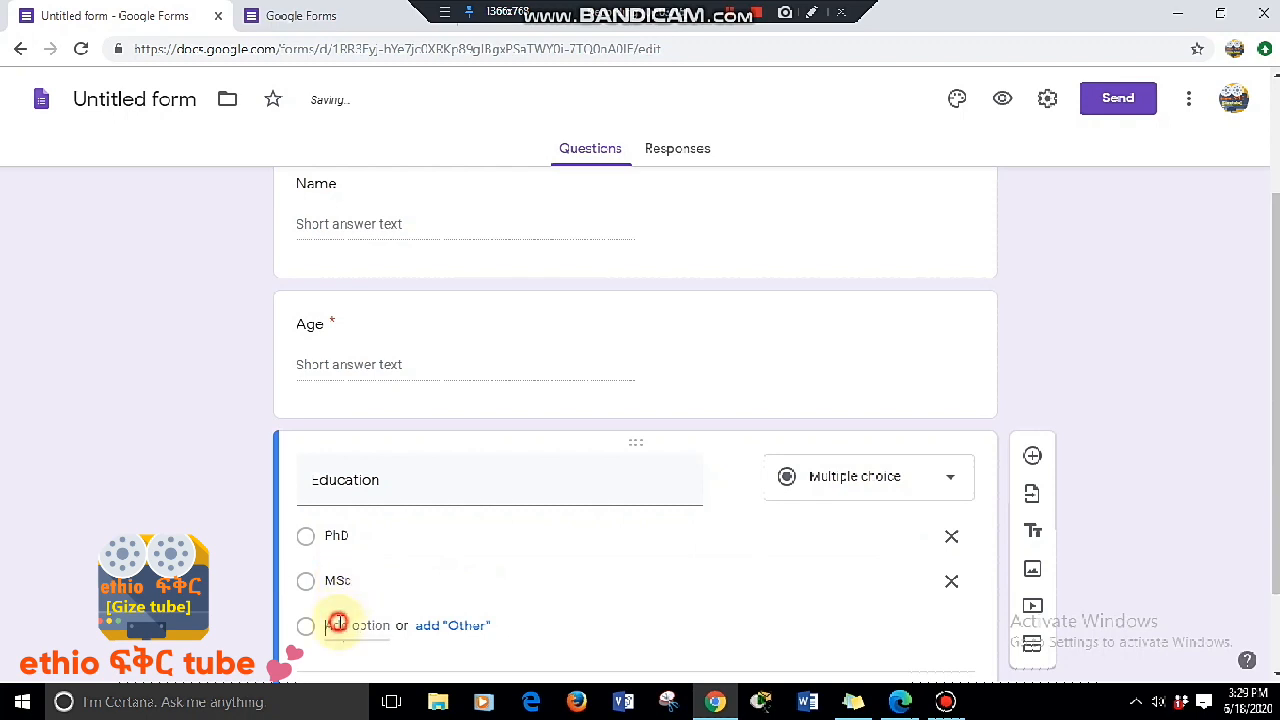
text(Diploma)
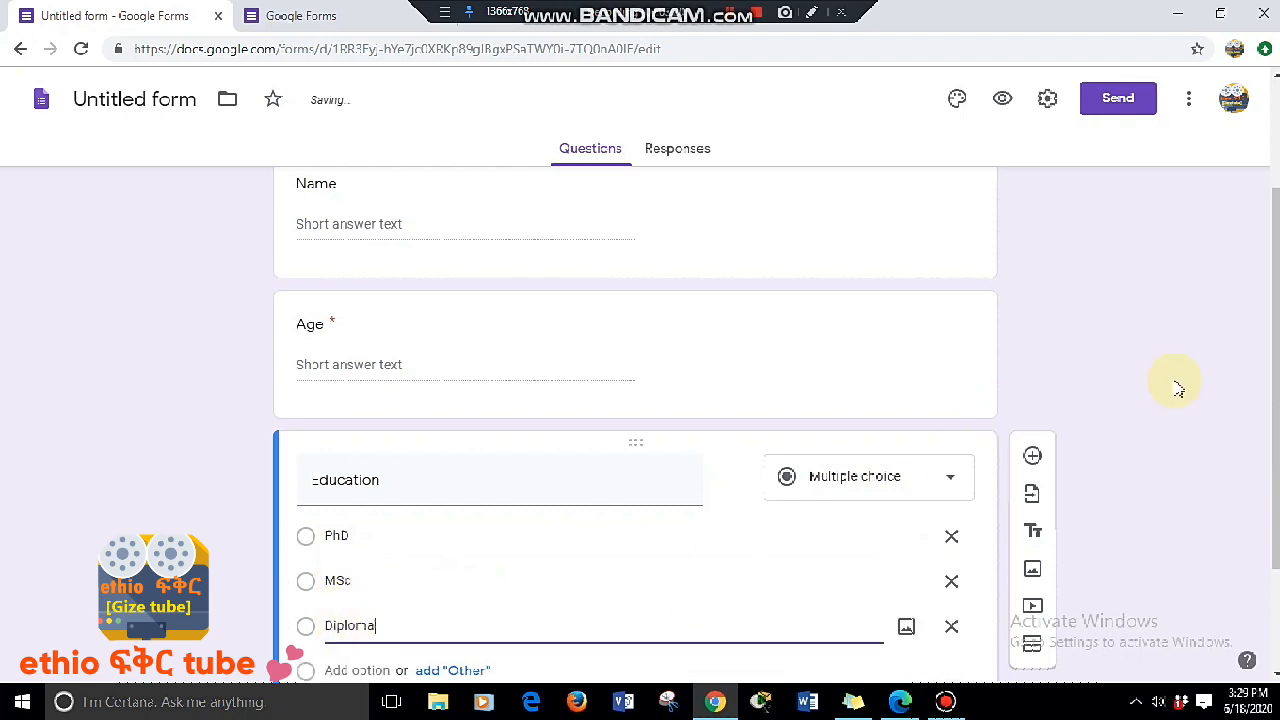
scroll(1277, 375, down, 1)
drag(1278, 372, 1275, 430)
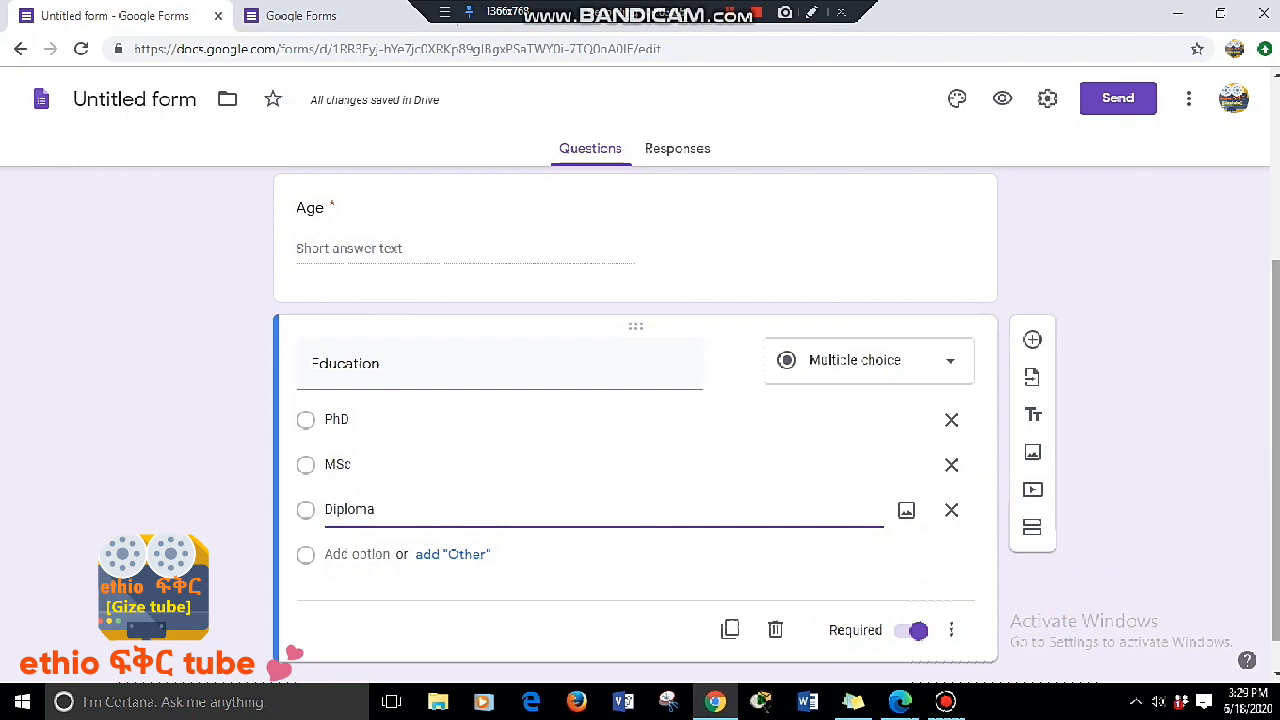
scroll(1275, 418, down, 1)
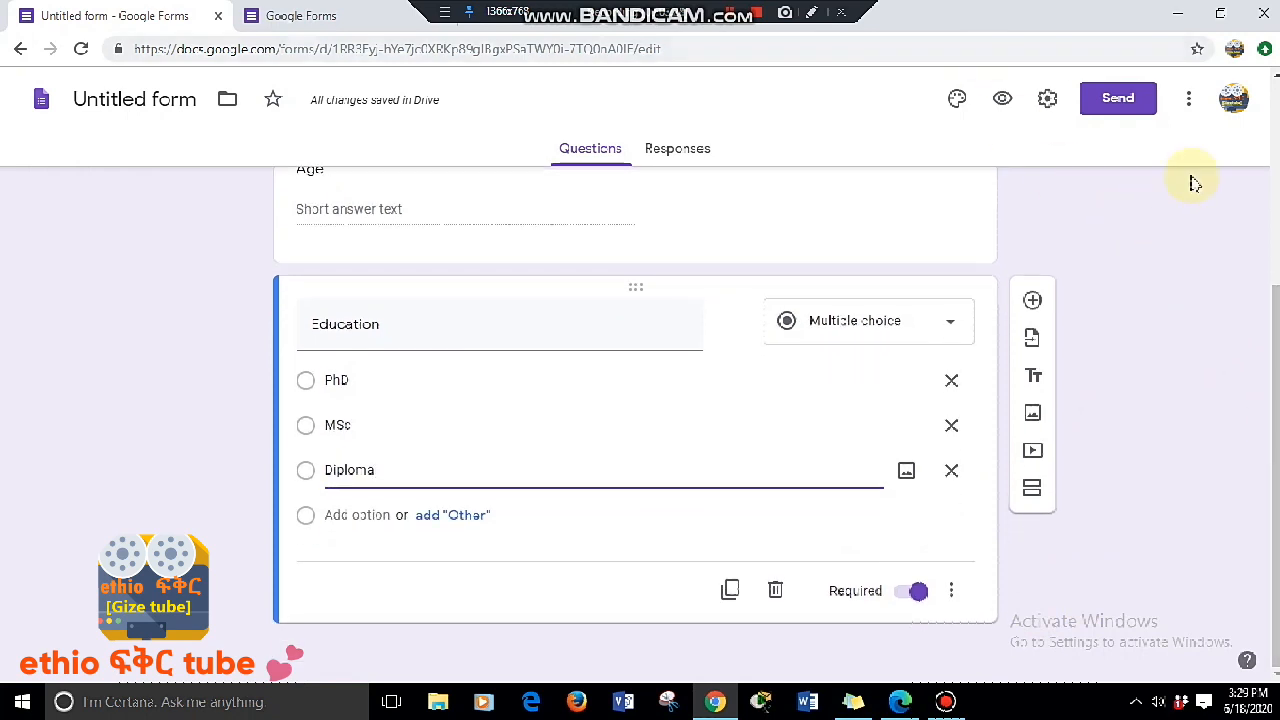
click(811, 12)
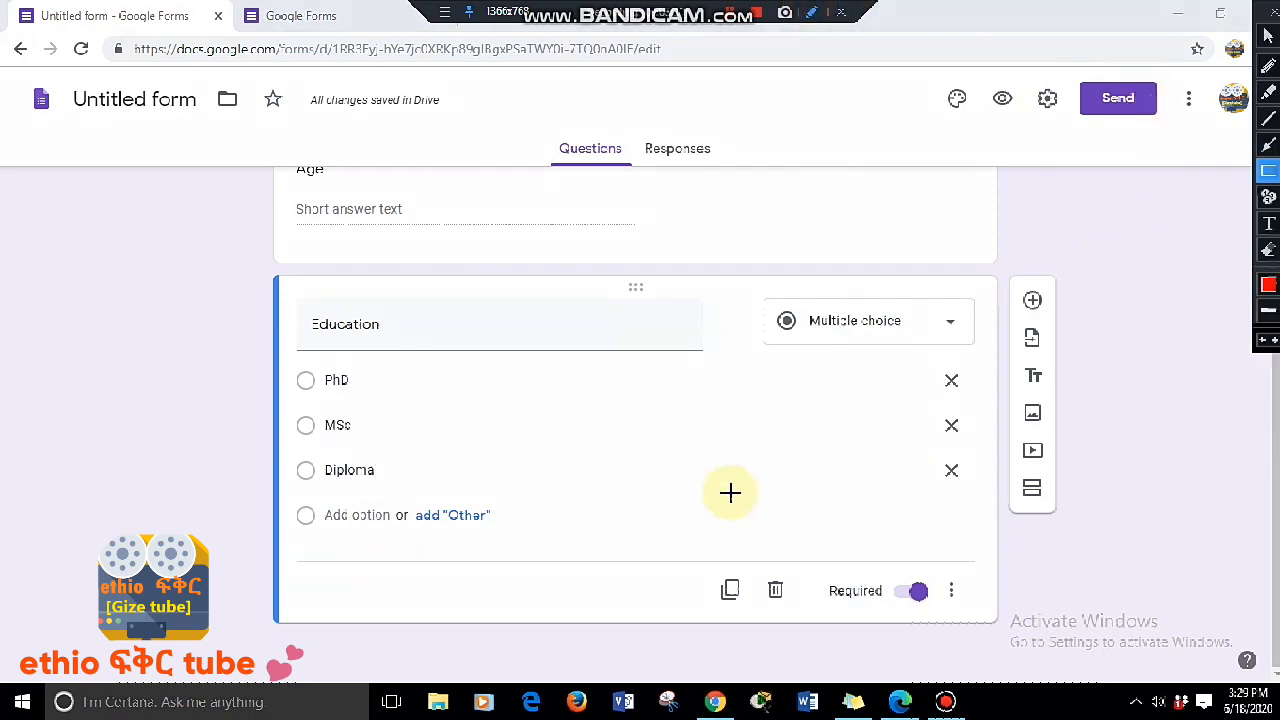
mouse_move(334, 566)
mouse_down()
mouse_move(423, 617)
mouse_move(528, 618)
mouse_up()
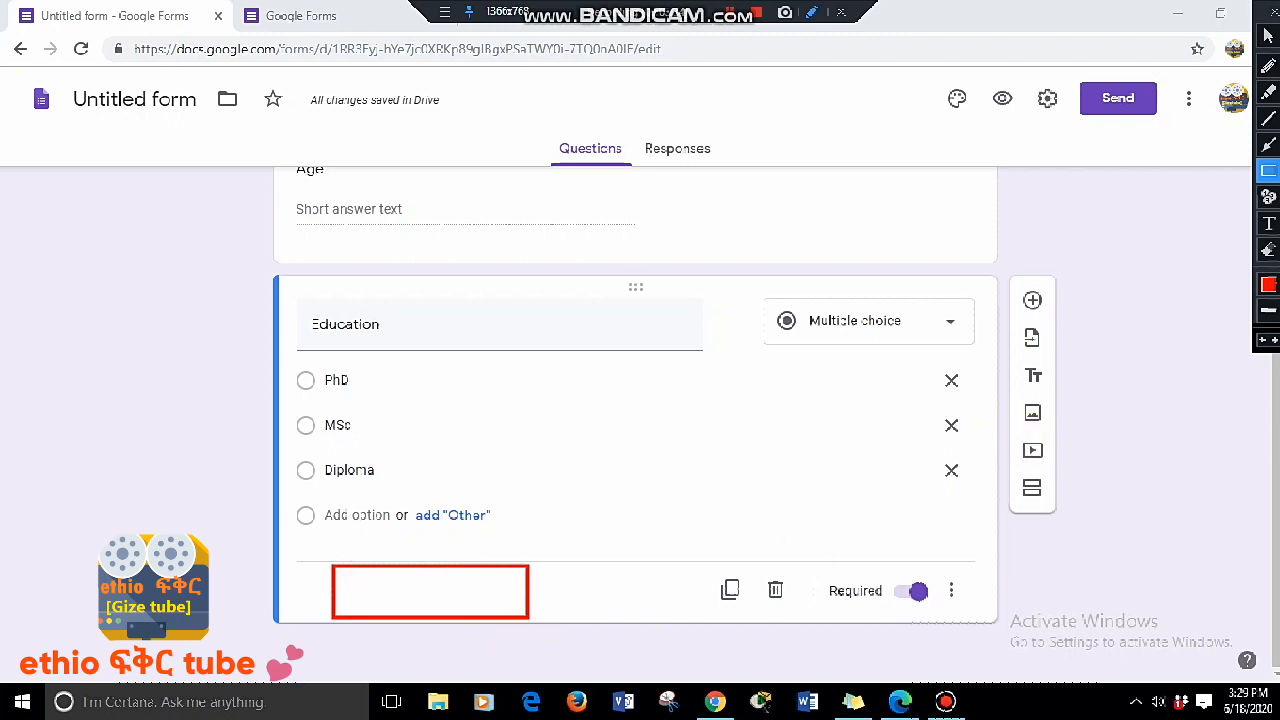
click(1268, 224)
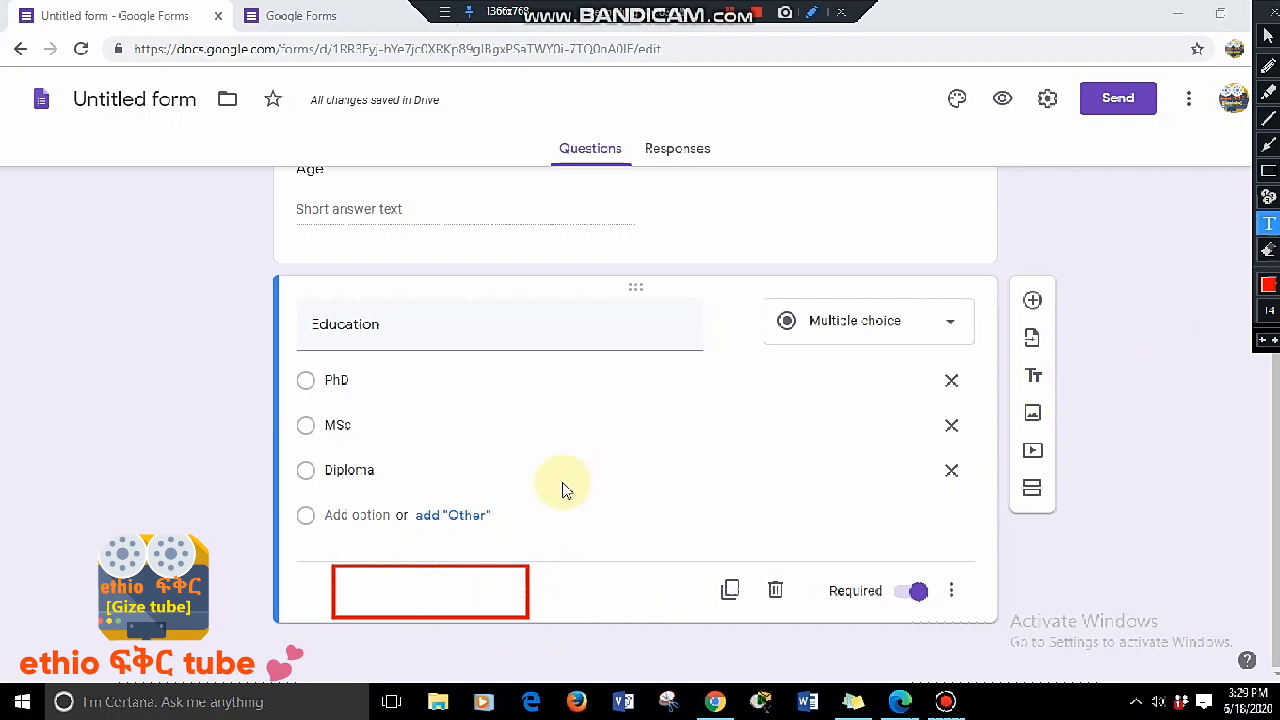
click(357, 589)
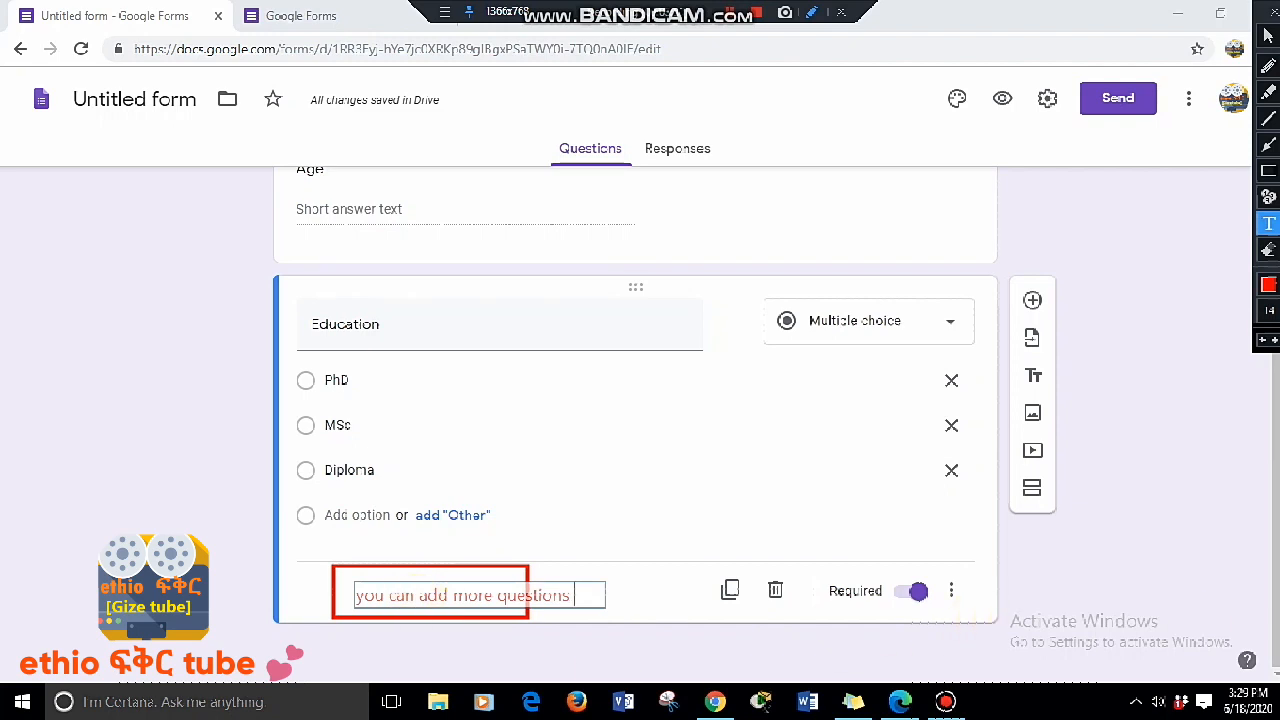
key(Escape)
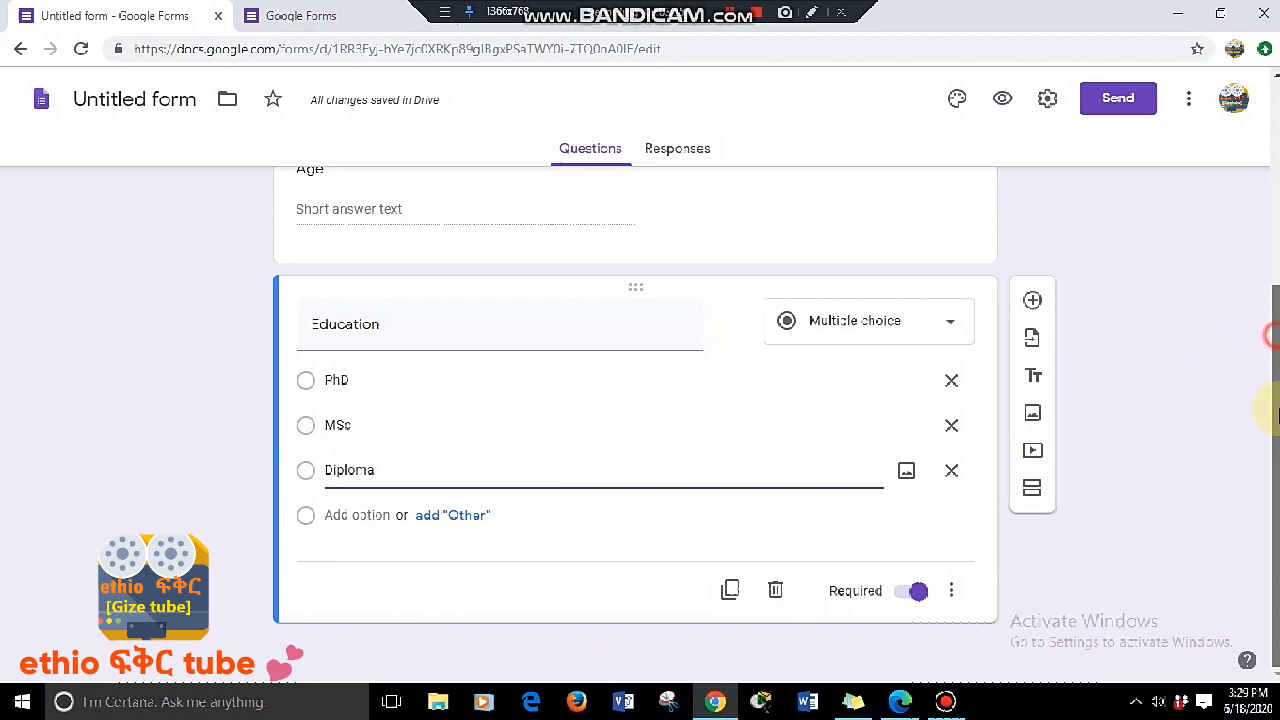
click(812, 14)
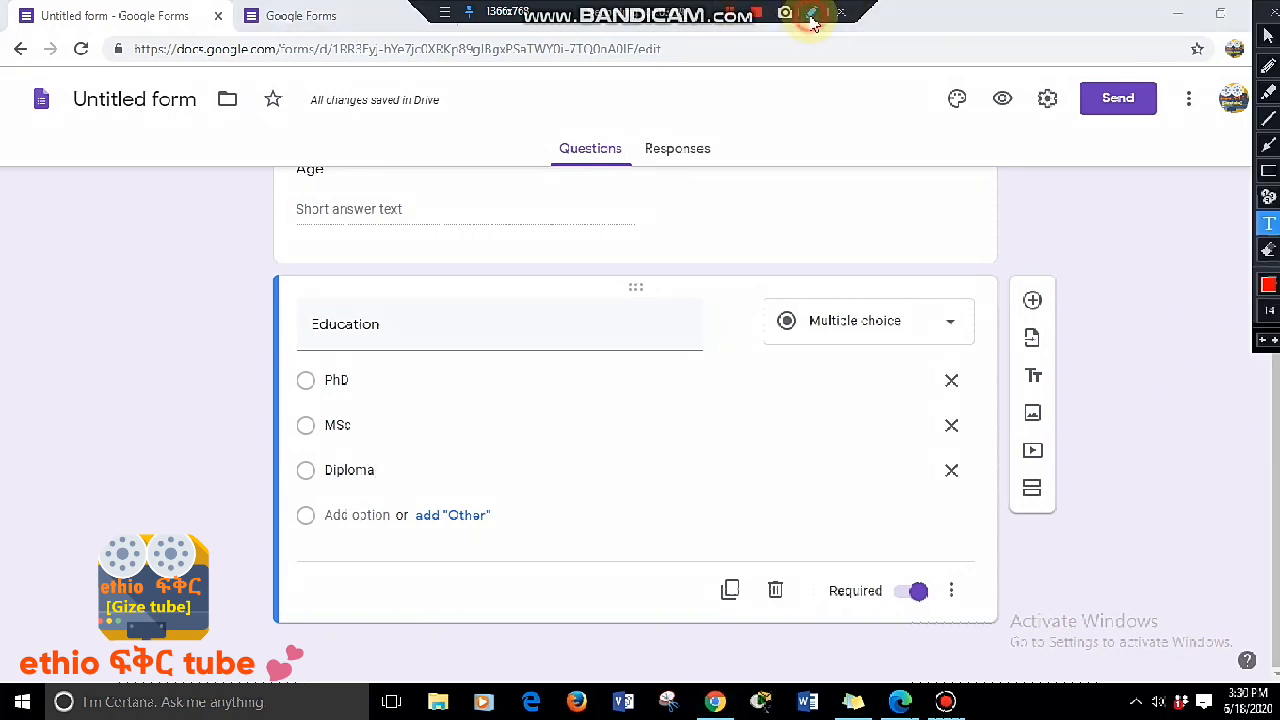
click(1066, 74)
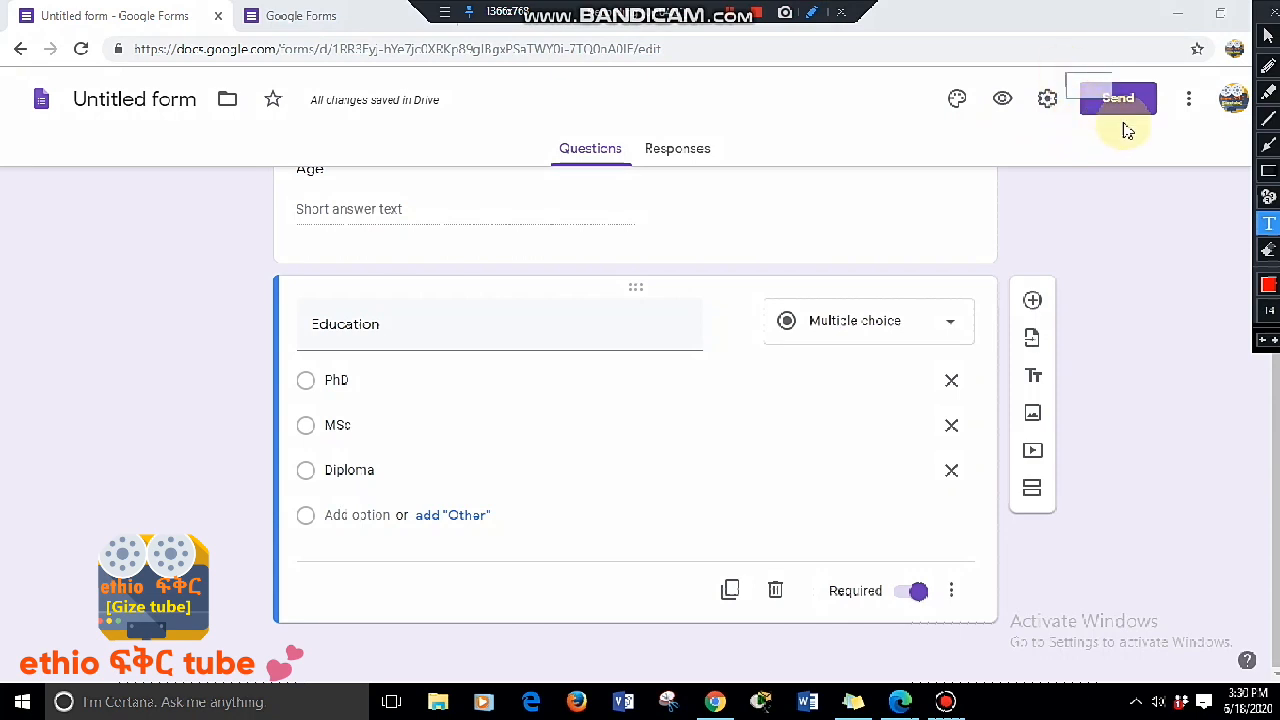
click(1270, 170)
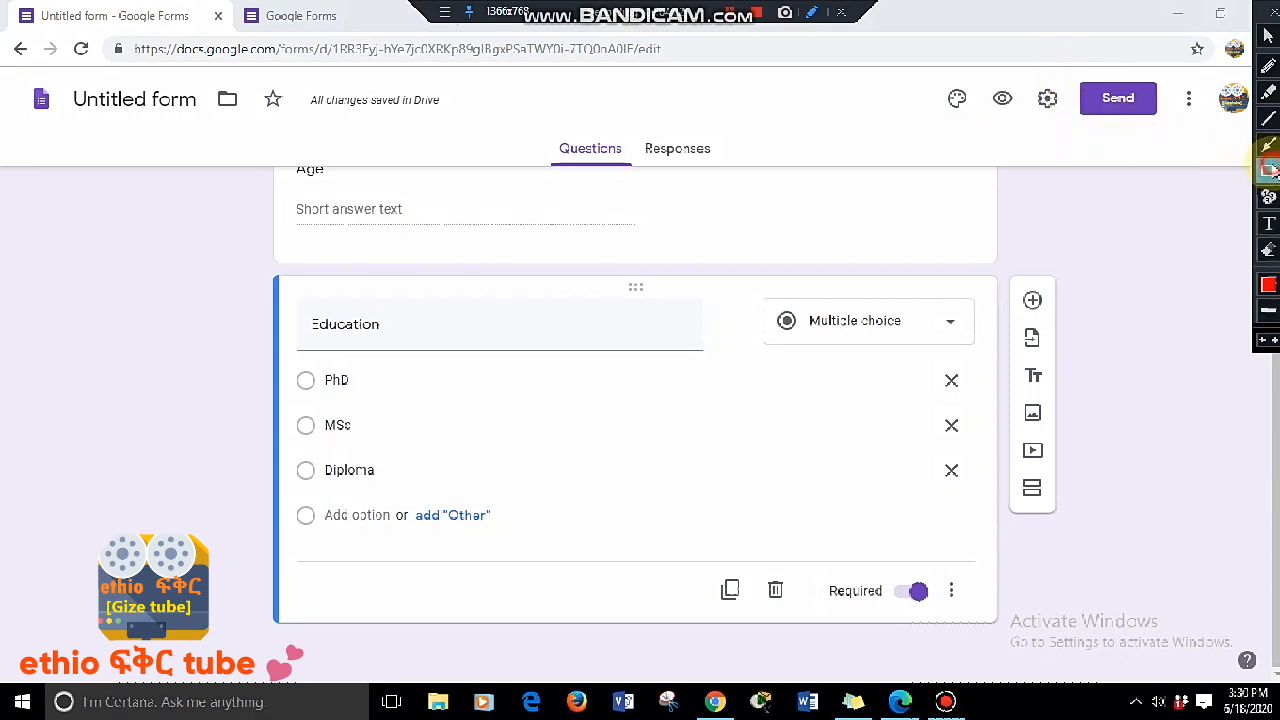
mouse_move(1070, 77)
mouse_down()
mouse_move(1086, 110)
mouse_move(1170, 130)
mouse_up()
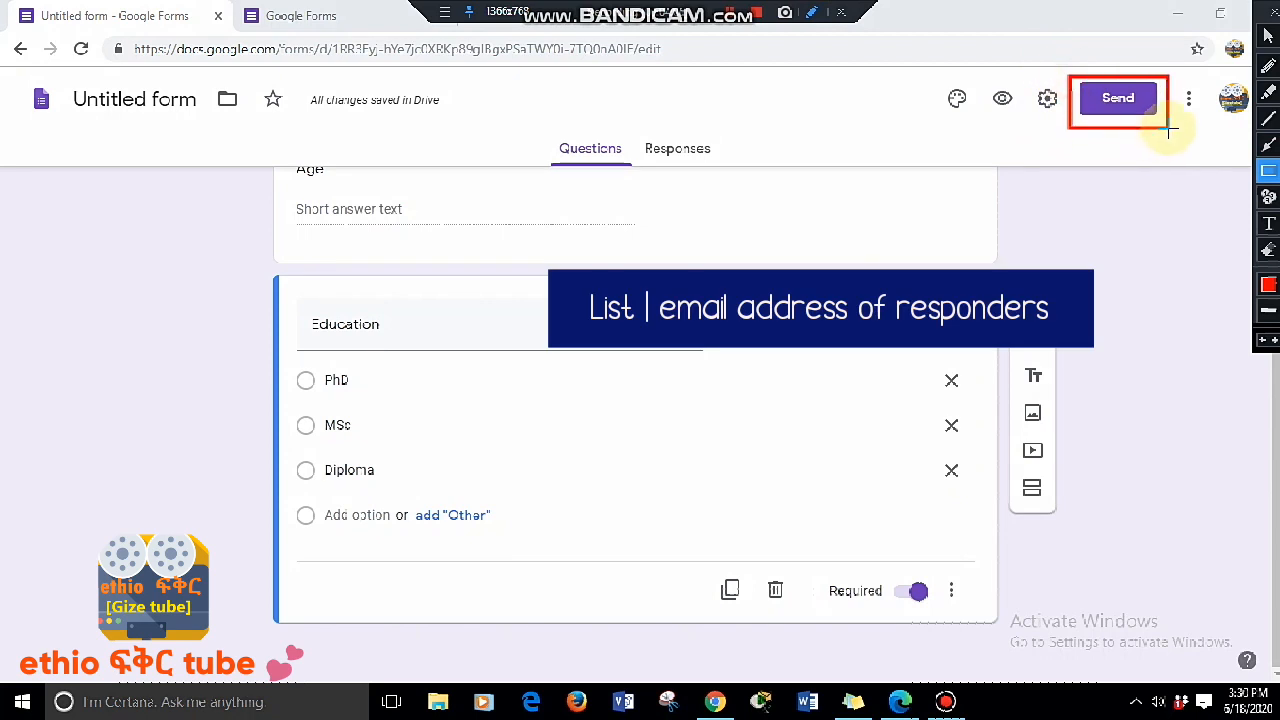
key(Escape)
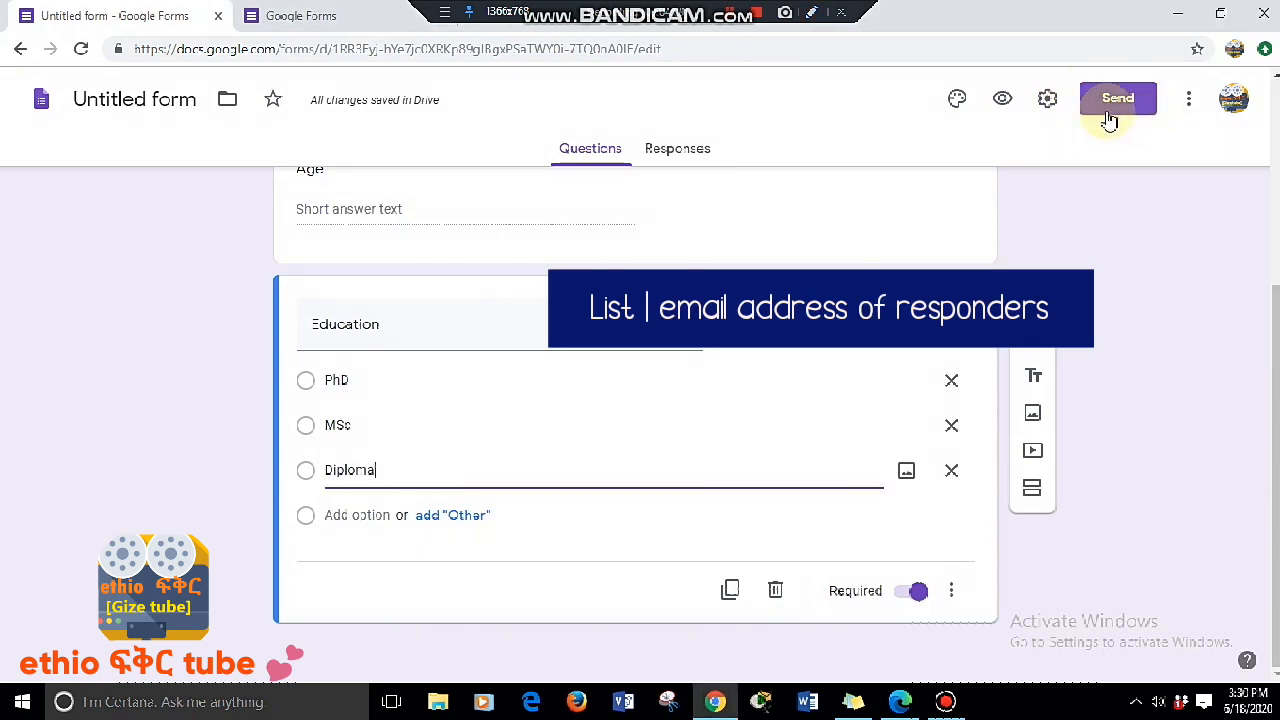
Step: Open the form's email sending options and enter "email address of the respondents" as the recipient, correcting the misspelled word
click(1110, 118)
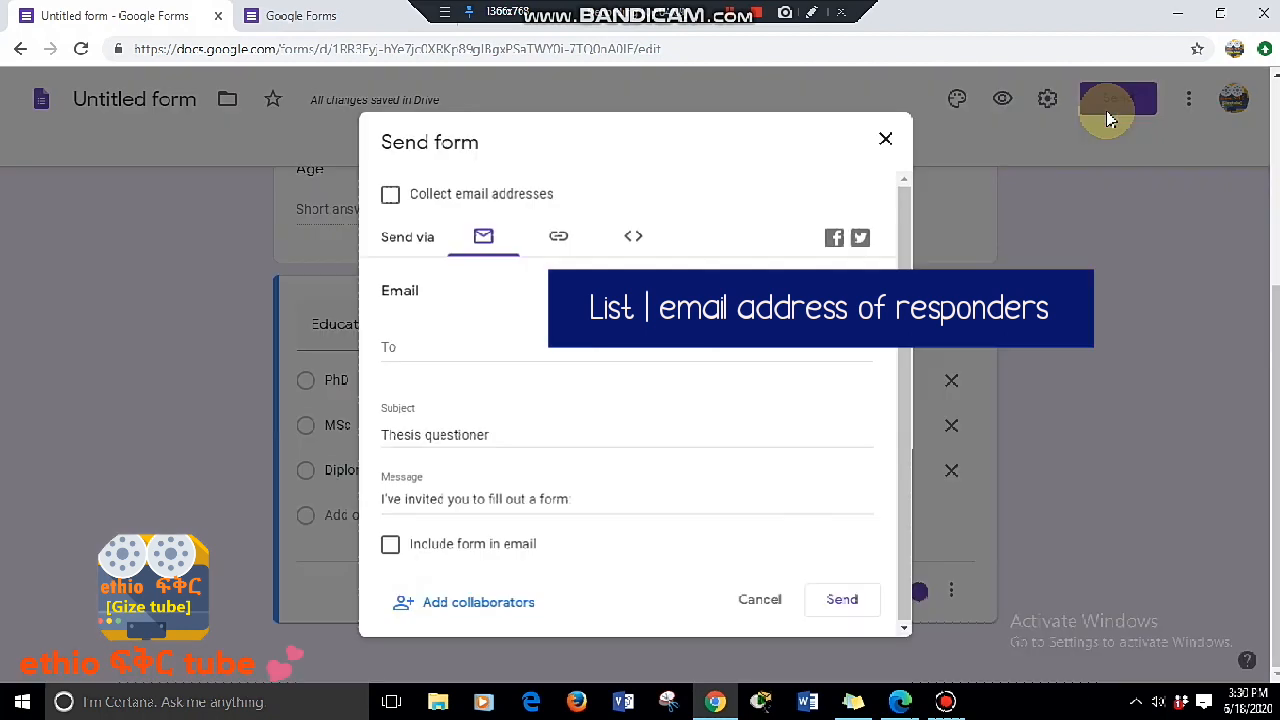
click(428, 353)
text(email address of the repondents)
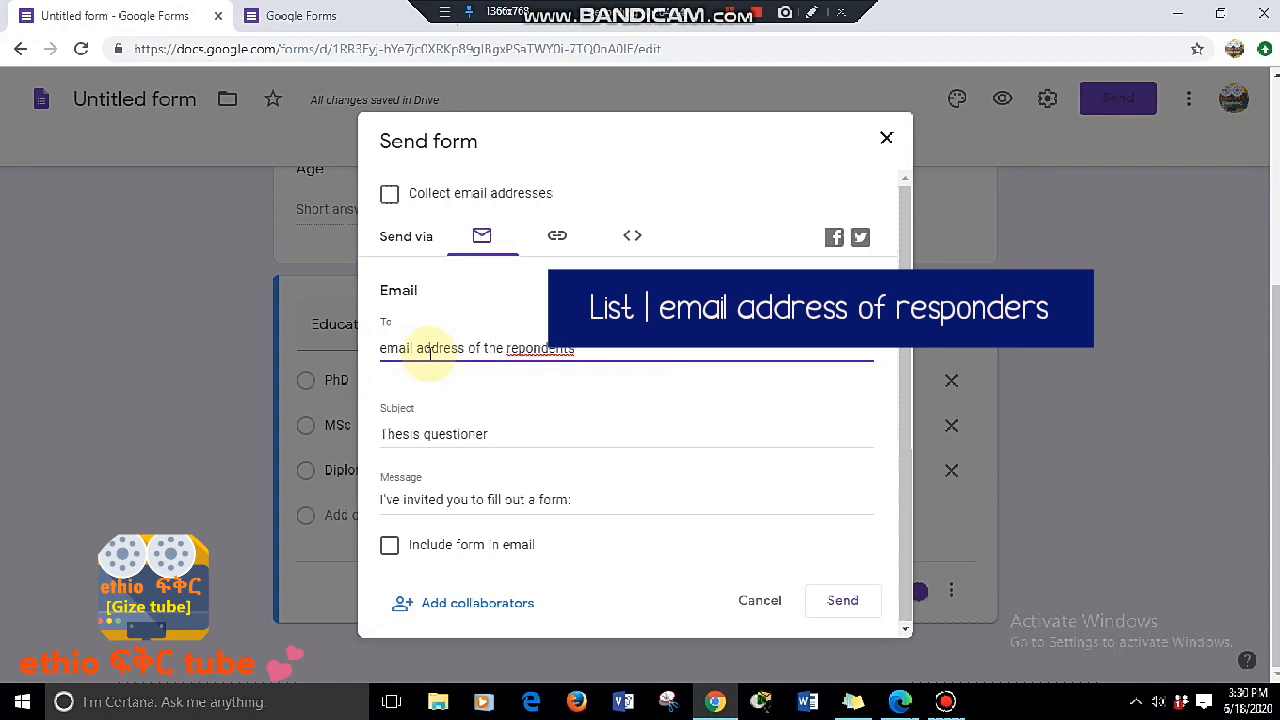
right_click(530, 352)
click(583, 369)
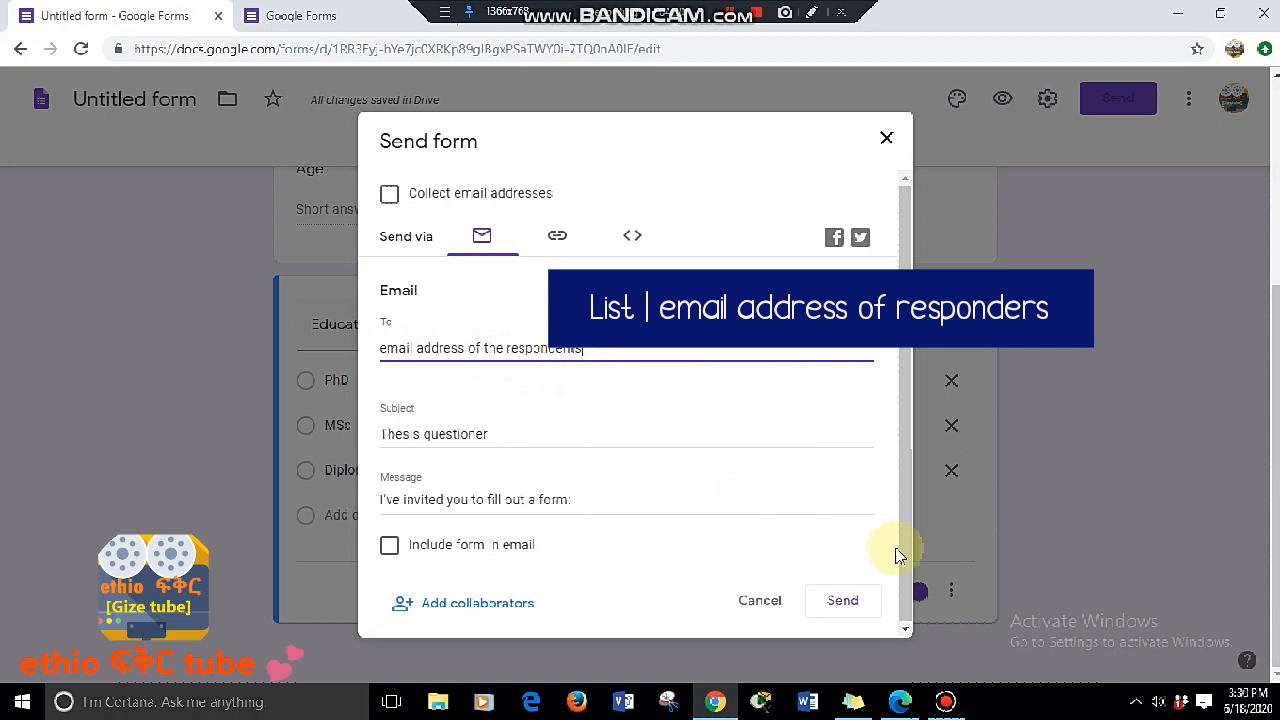
drag(905, 472, 903, 508)
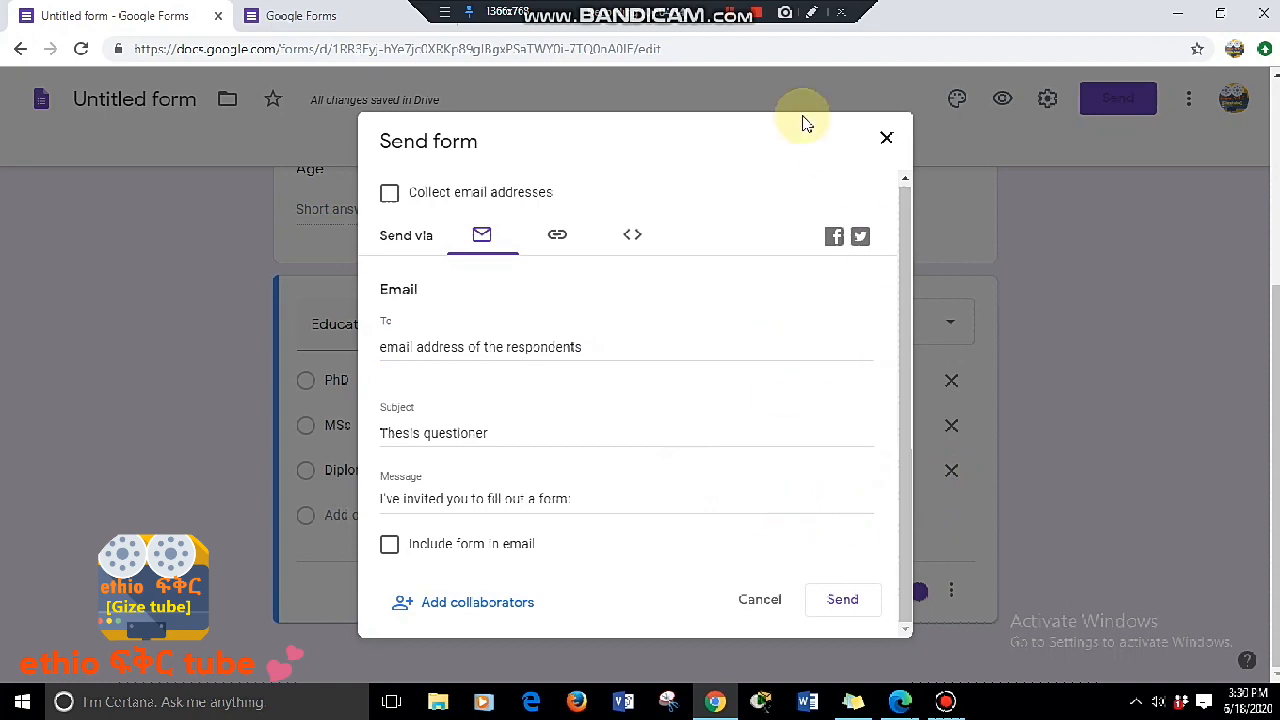
click(813, 22)
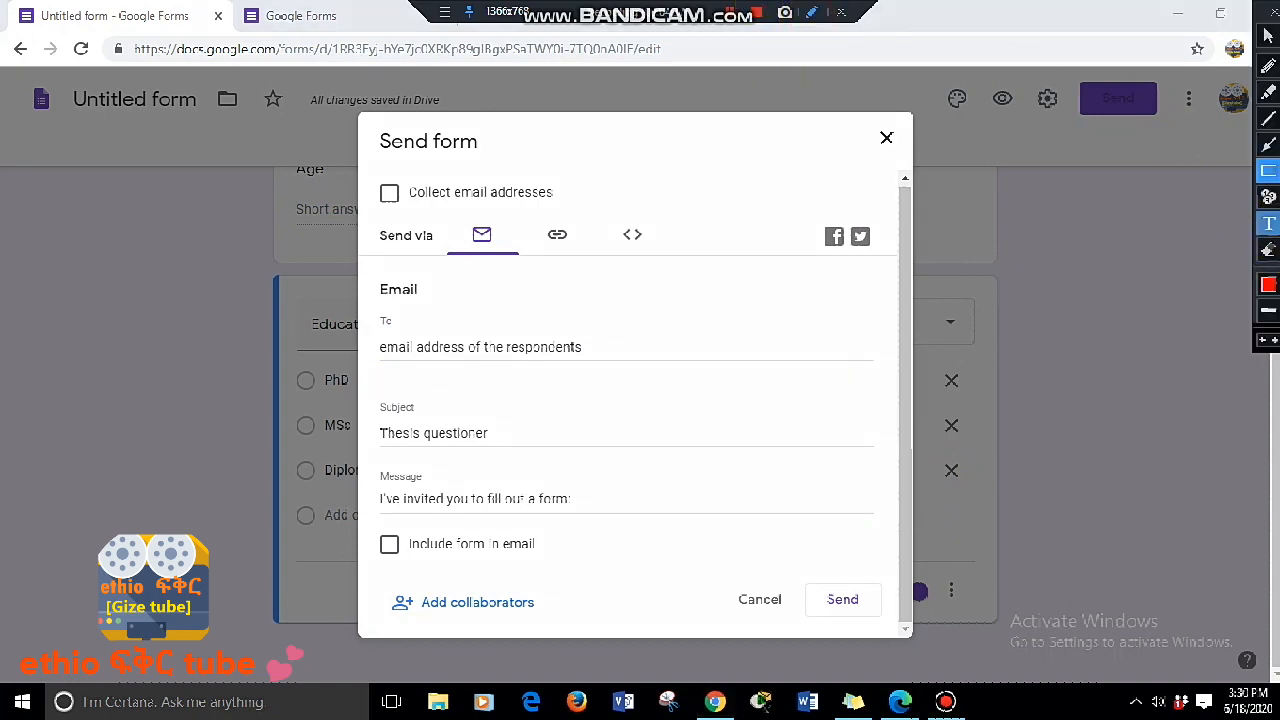
click(1268, 224)
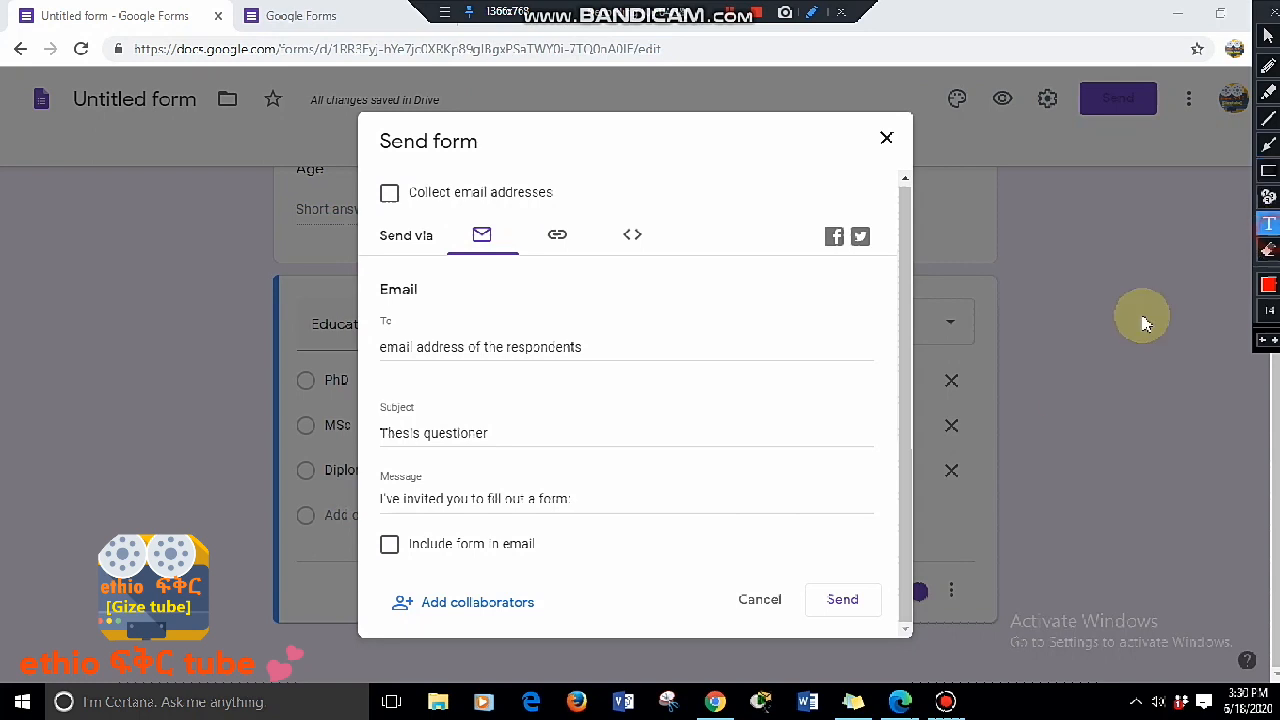
click(683, 512)
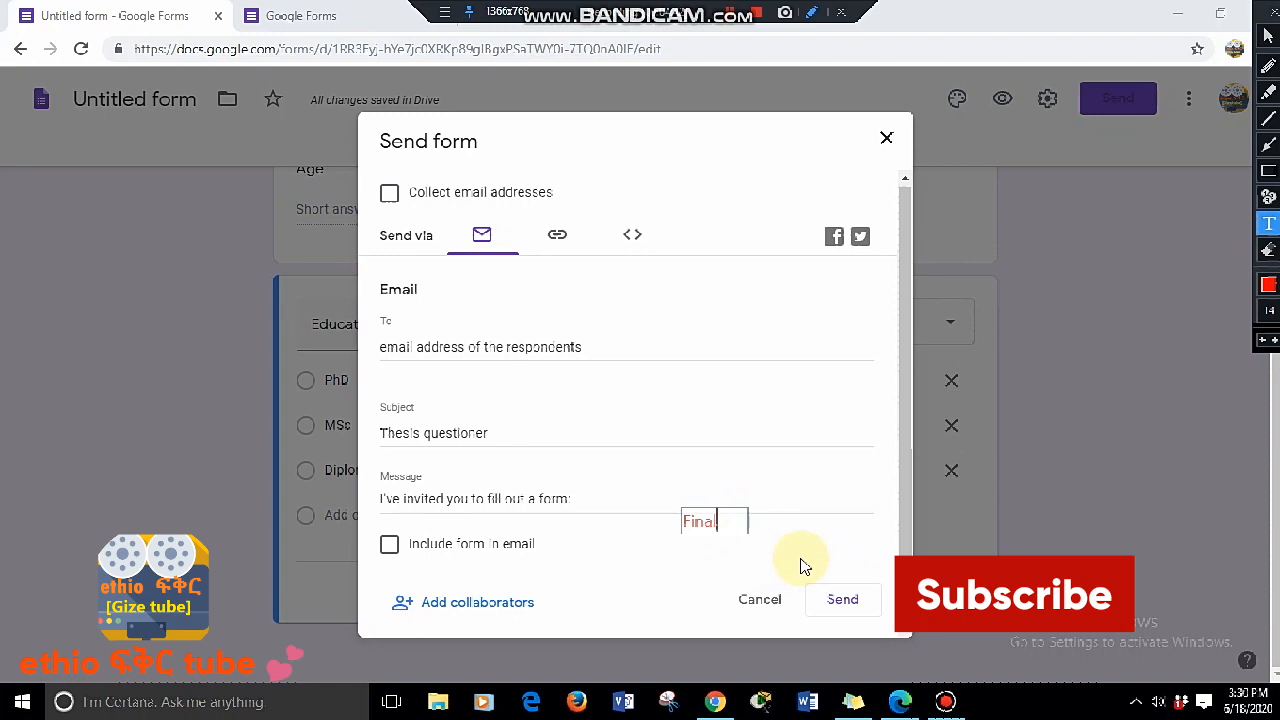
text(Final send it)
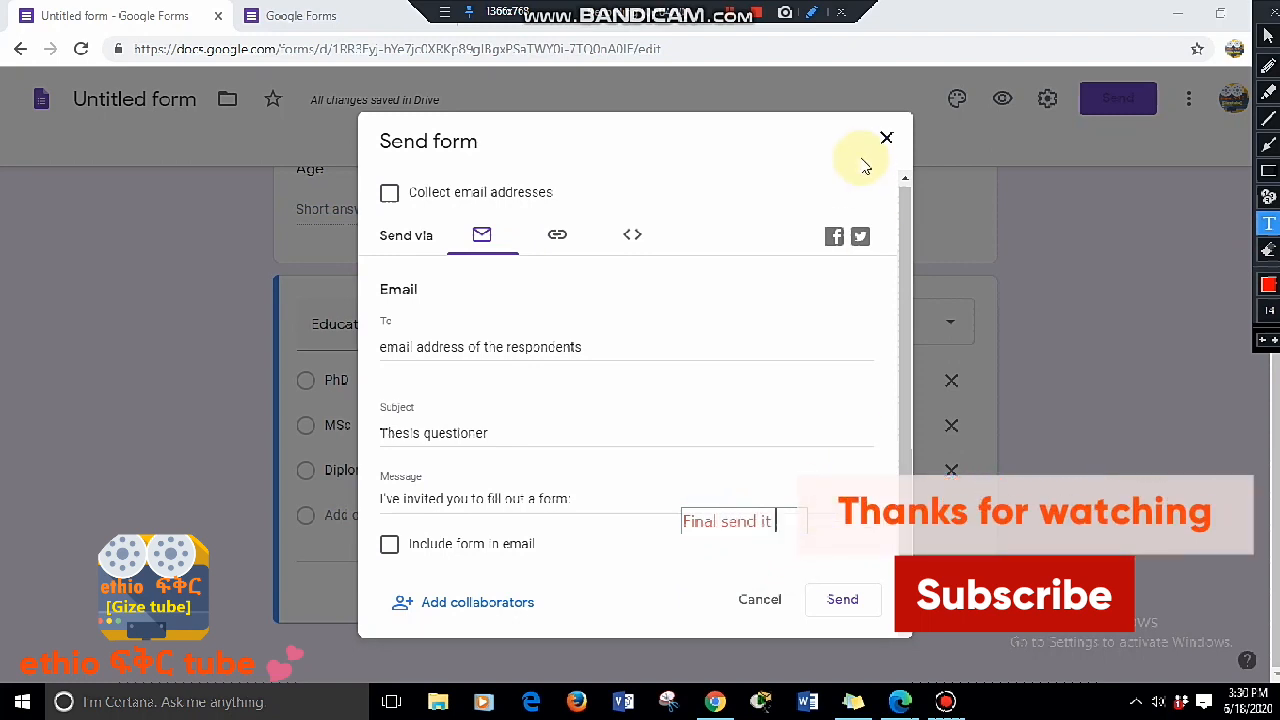
click(1267, 173)
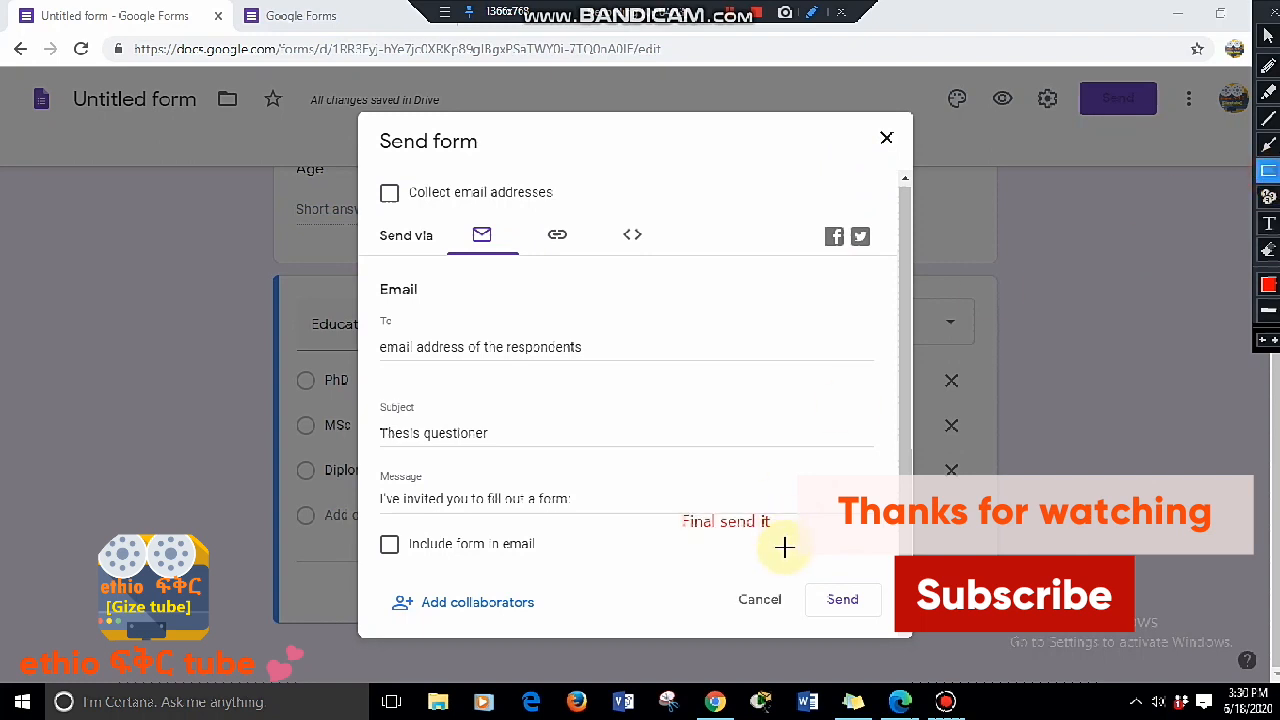
mouse_move(806, 568)
mouse_down()
mouse_move(809, 600)
mouse_move(872, 620)
mouse_up()
key(Escape)
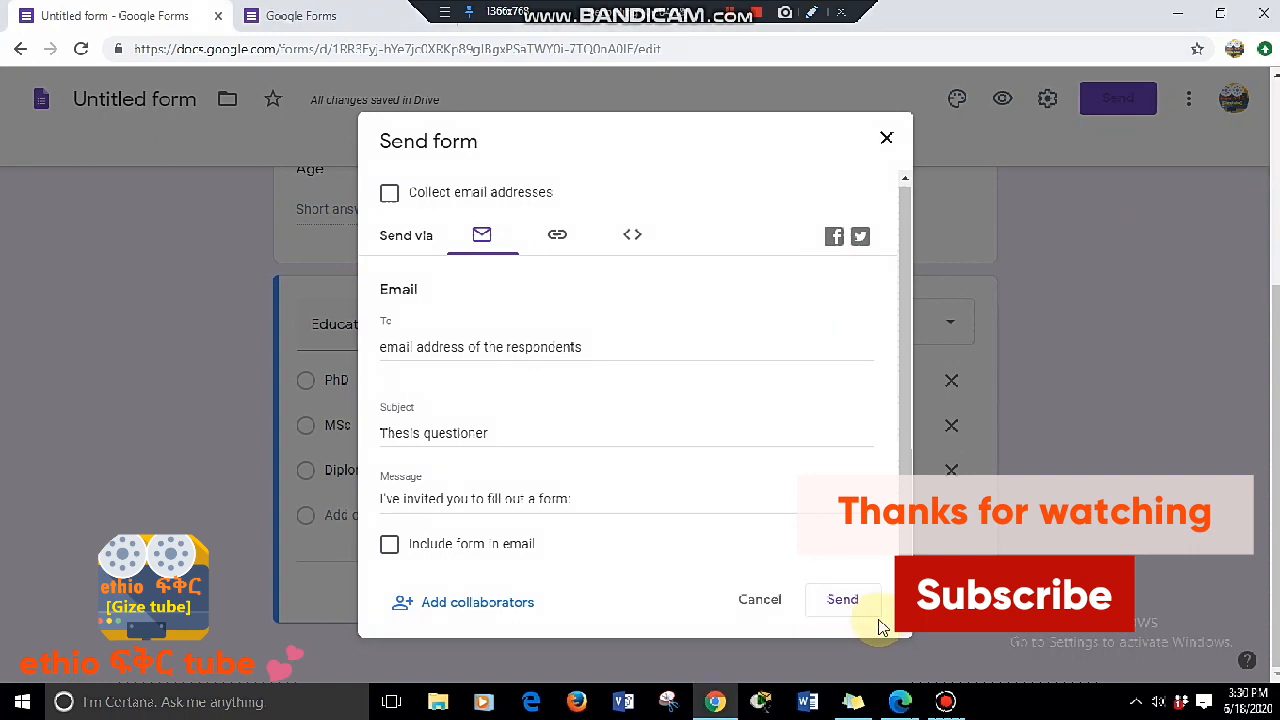
Step: Cancel sending the form and return to its questions
click(759, 599)
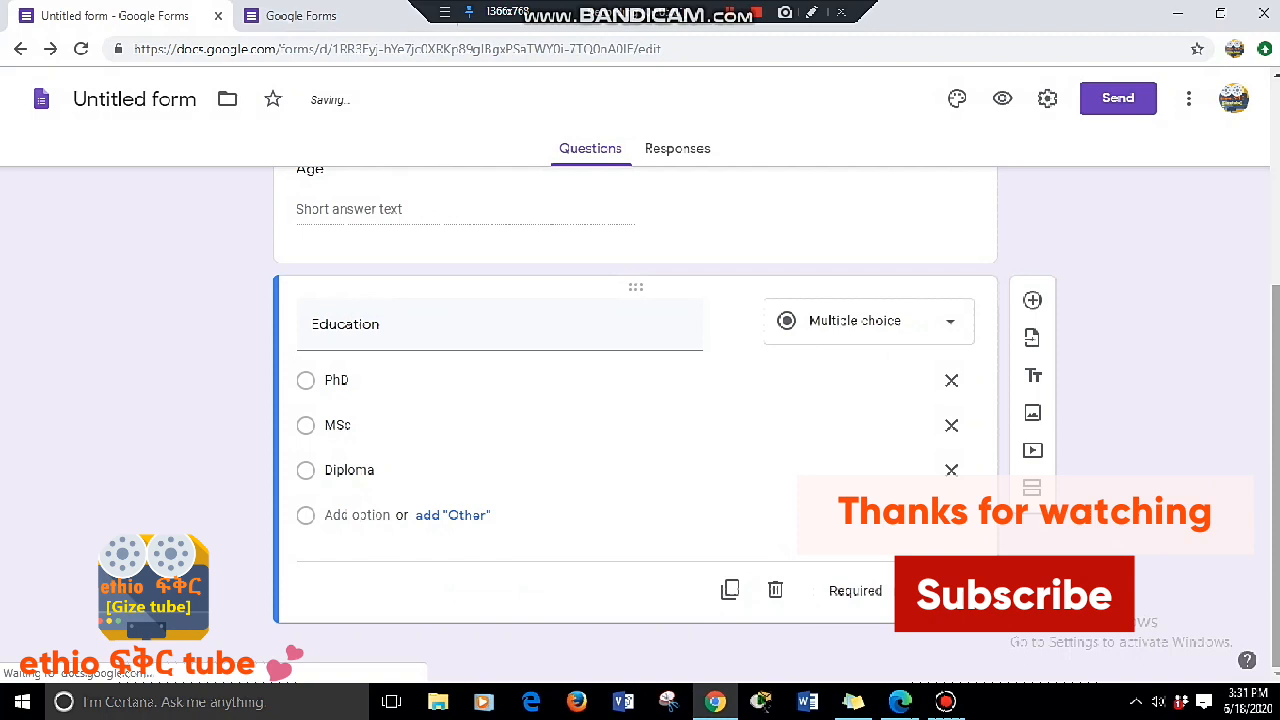
drag(1274, 358, 1268, 226)
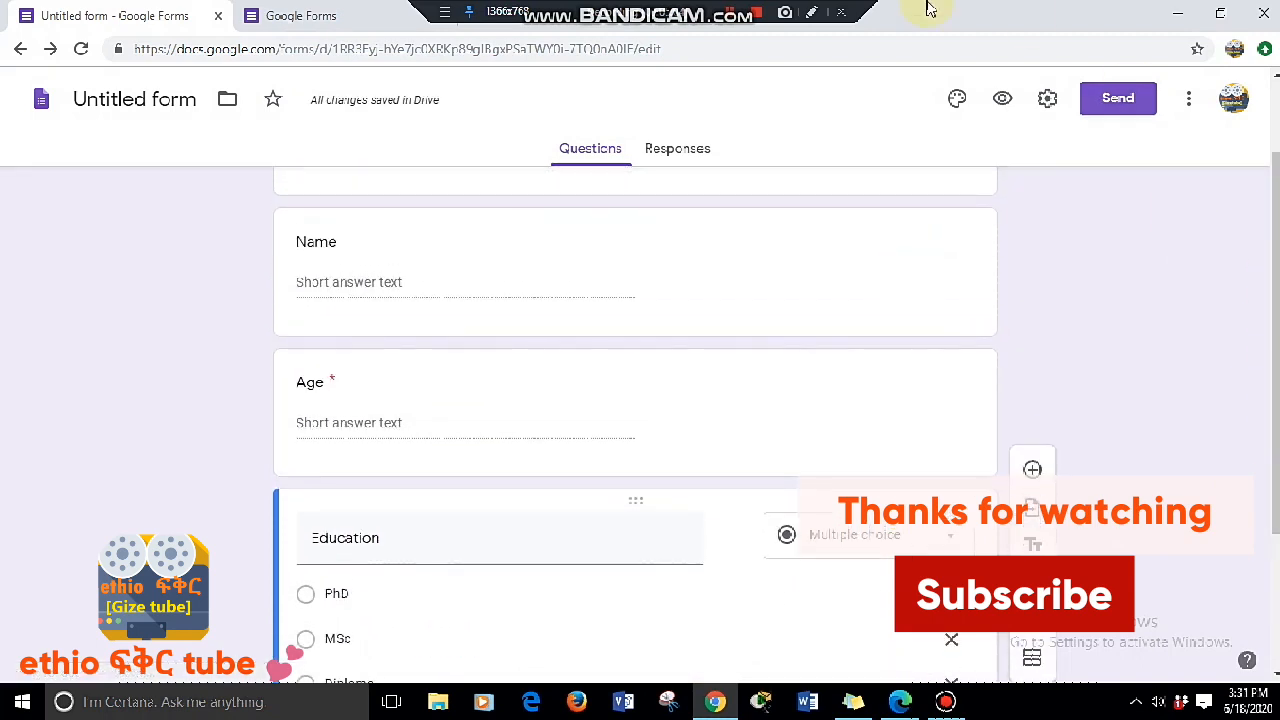
click(813, 14)
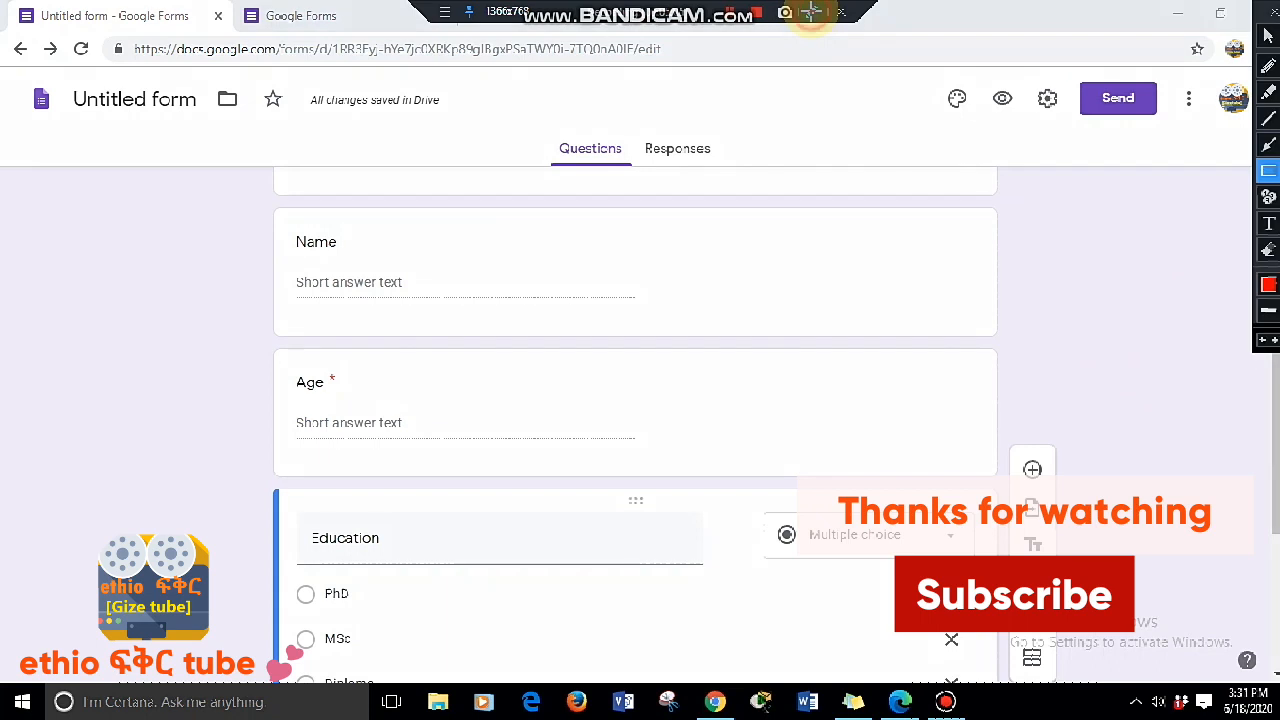